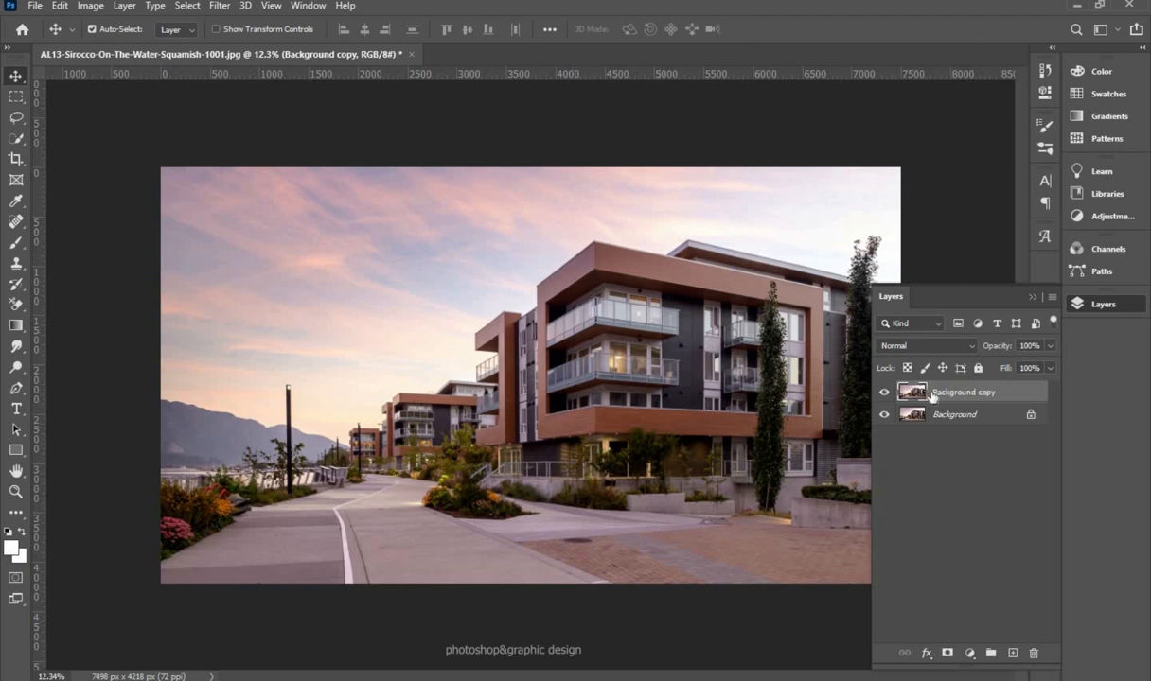
Add a white paragraph text reading "wellcome to our house" on a new layer and shrink its text box to fit
click(1013, 654)
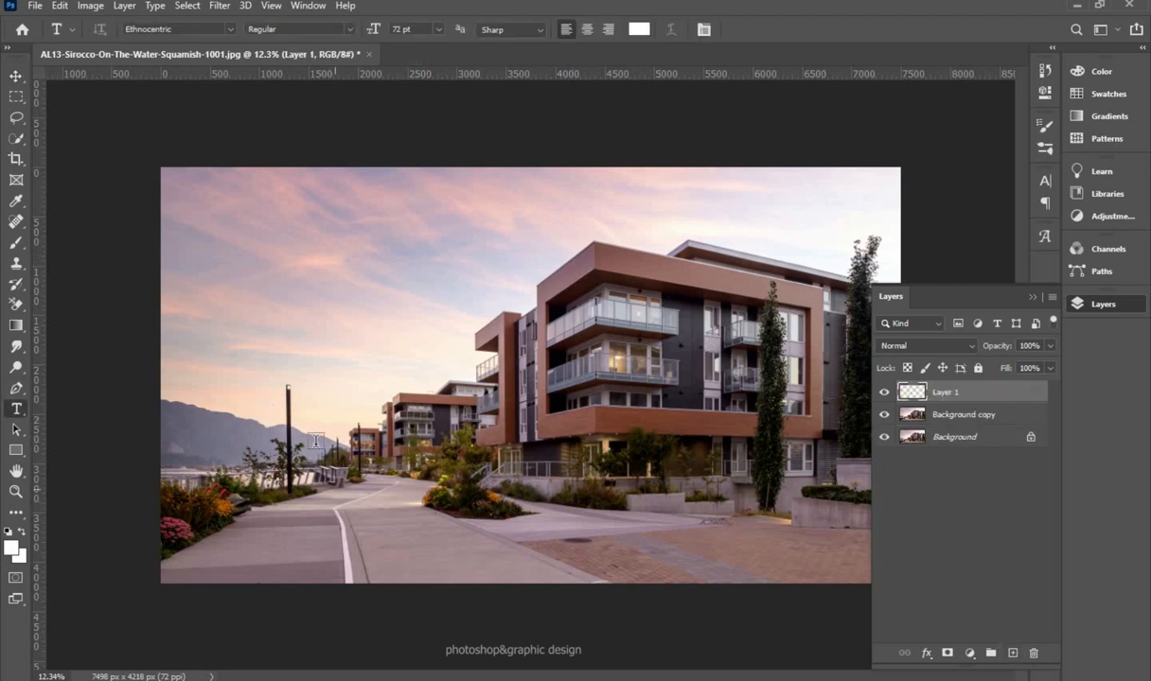
drag(316, 445, 581, 526)
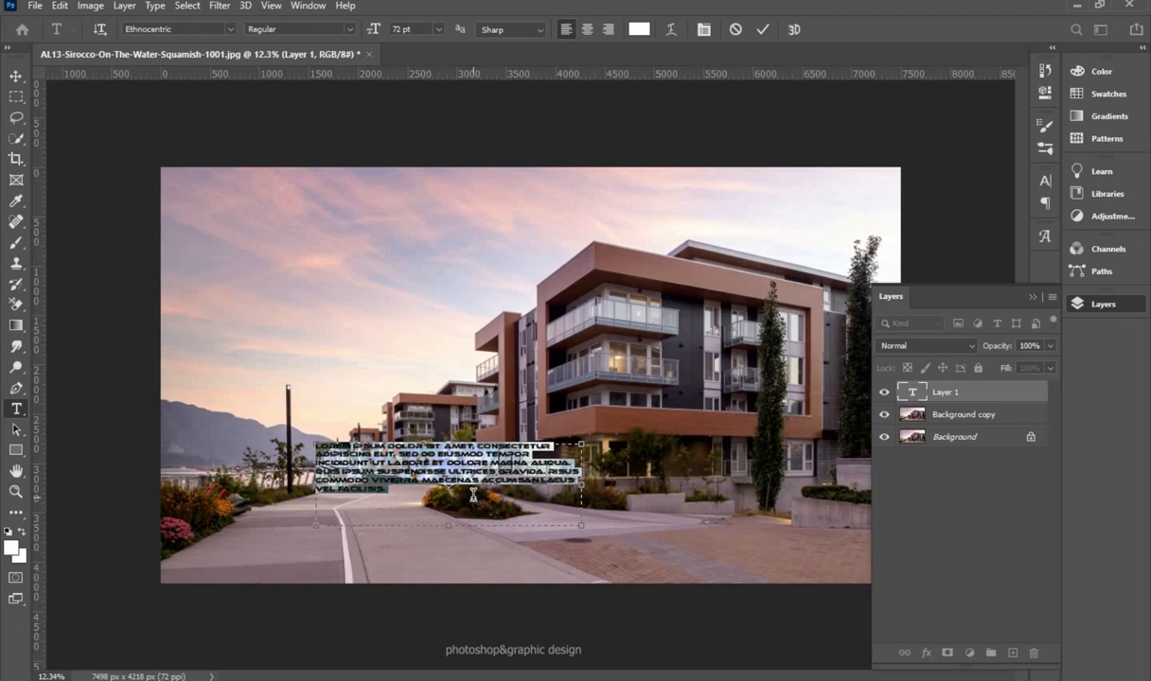
key(Delete)
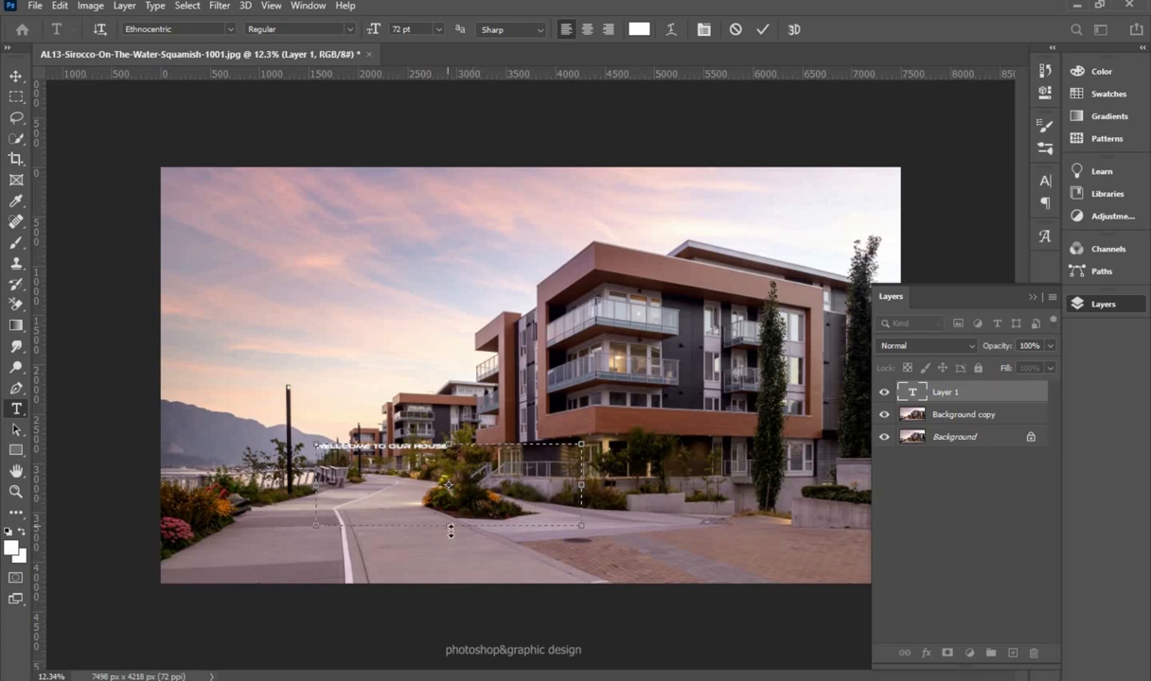
drag(448, 526, 441, 456)
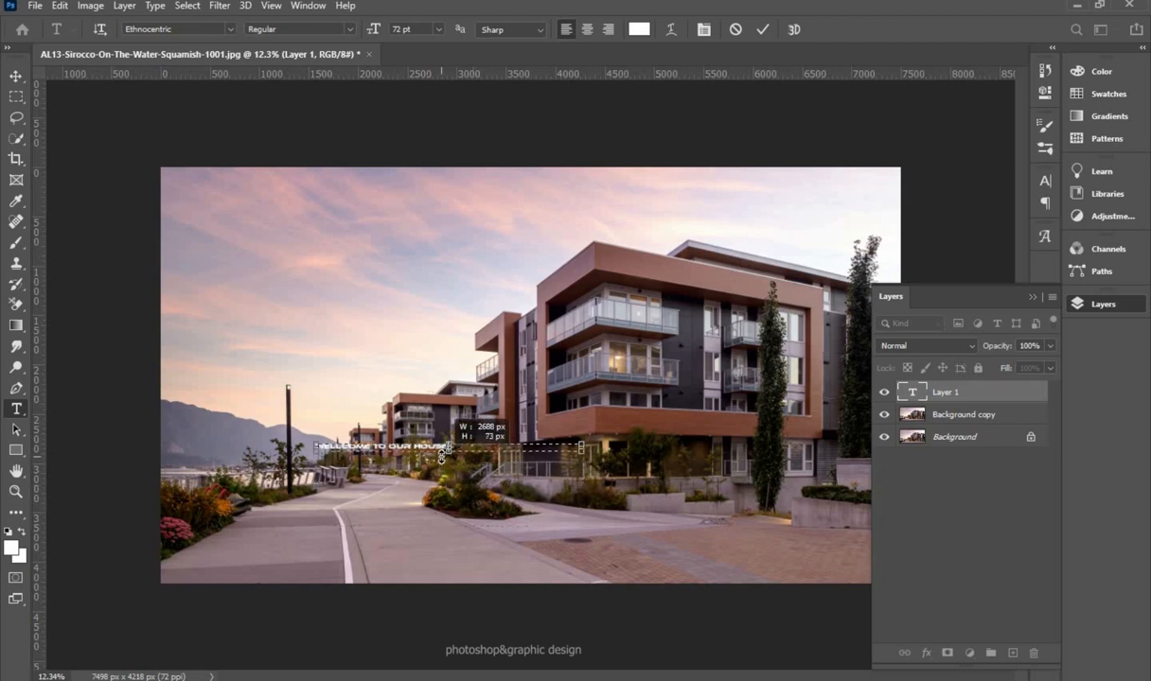
drag(581, 446, 456, 448)
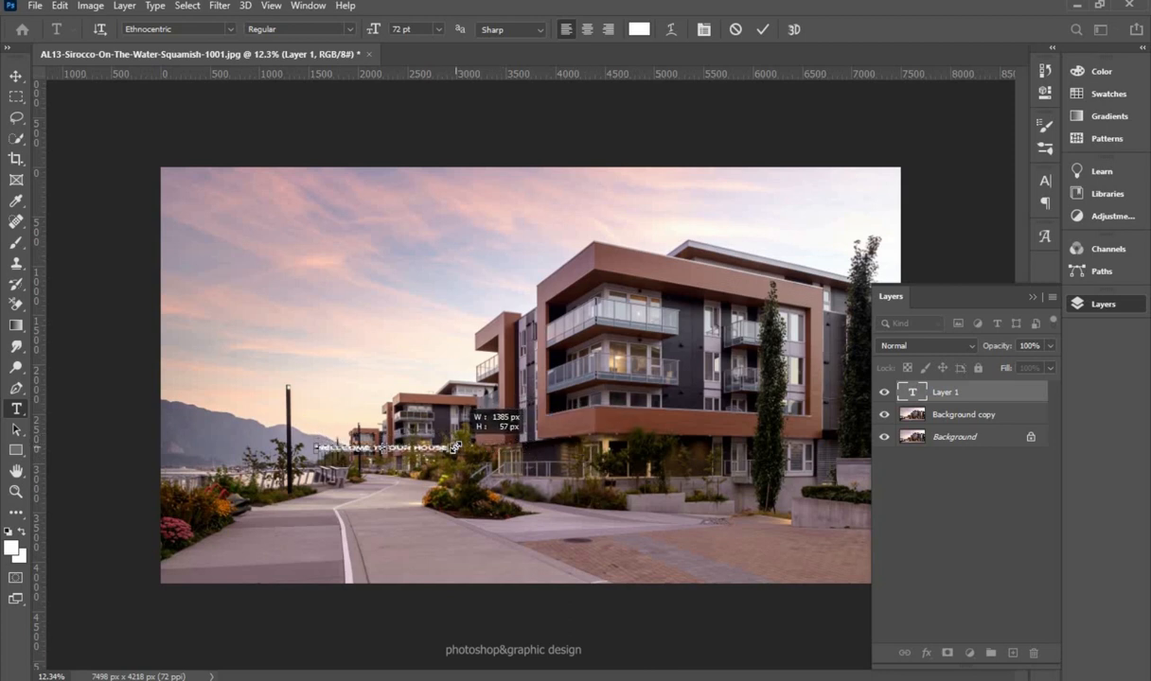
click(762, 29)
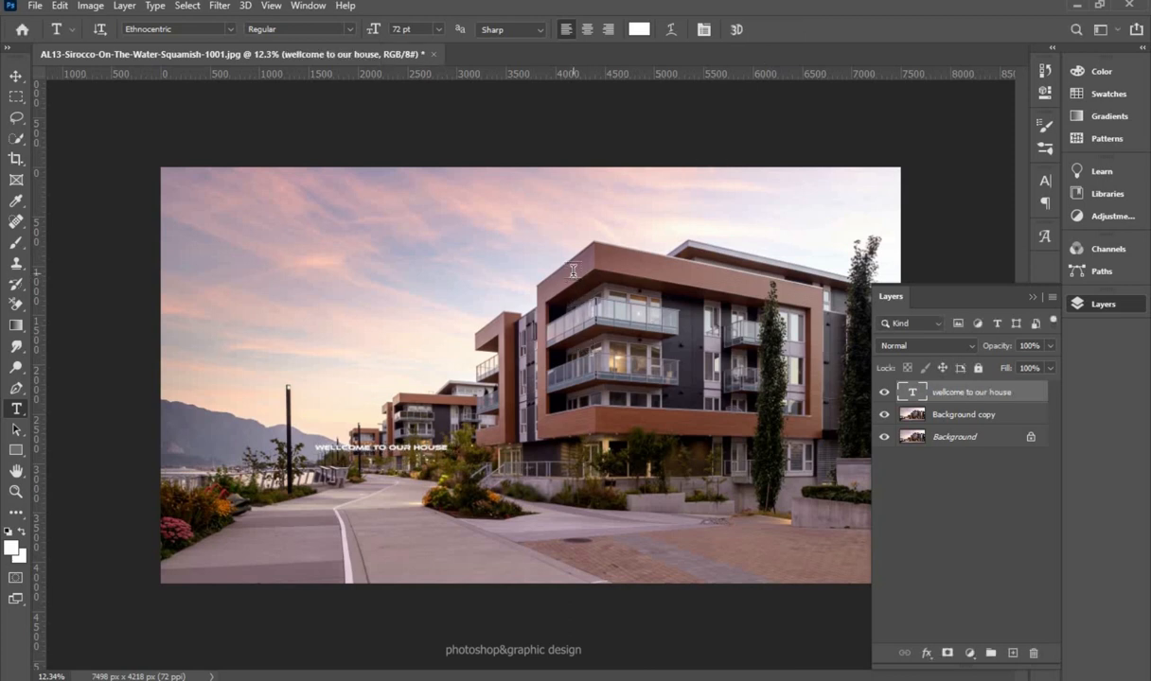
Enlarge the "wellcome to our house" text proportionally to about 270% with Free Transform
key(ctrl+t)
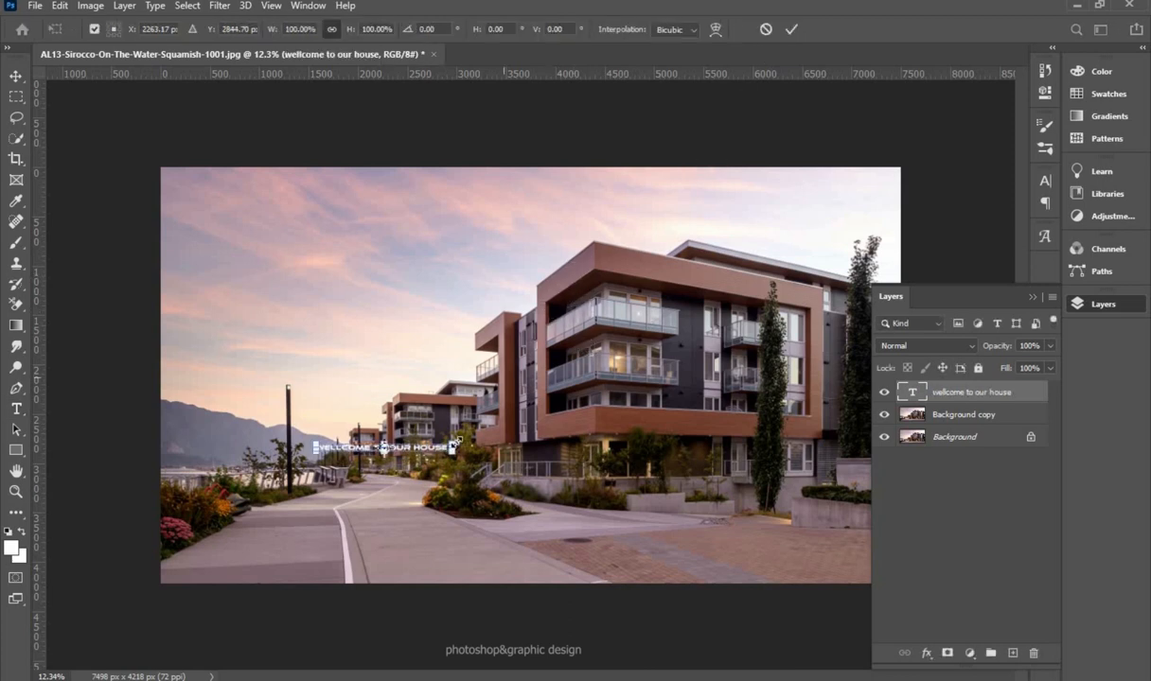
mouse_move(694, 598)
mouse_down()
mouse_move(644, 558)
mouse_move(681, 585)
mouse_up()
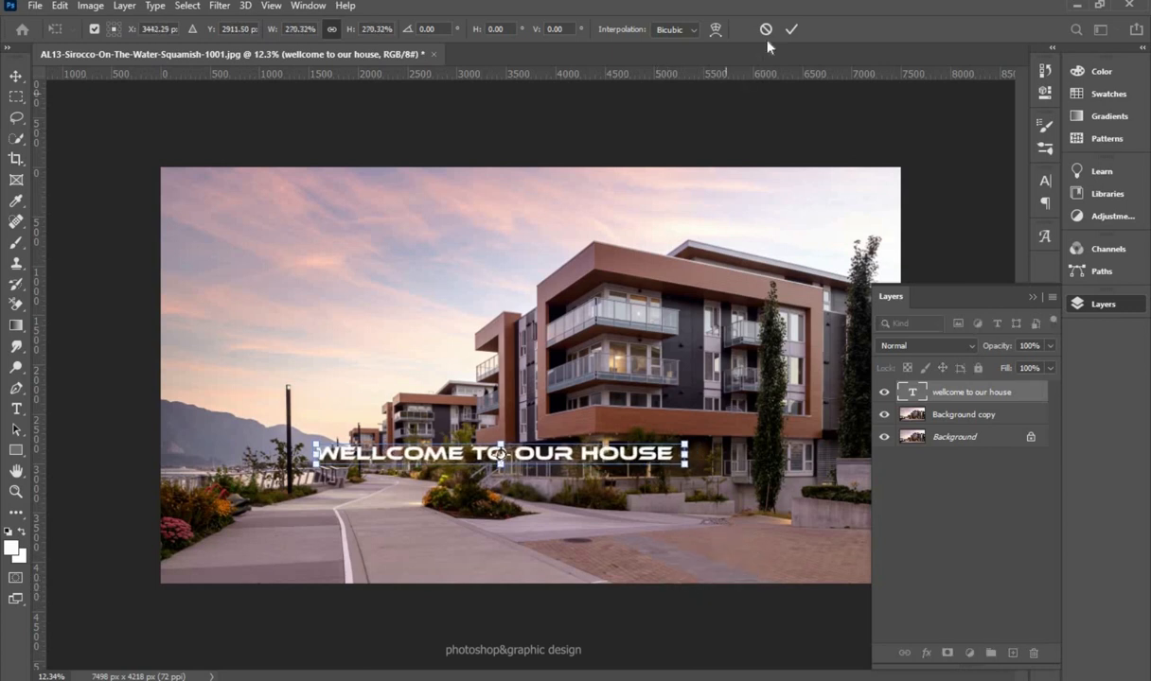
click(791, 29)
key(t)
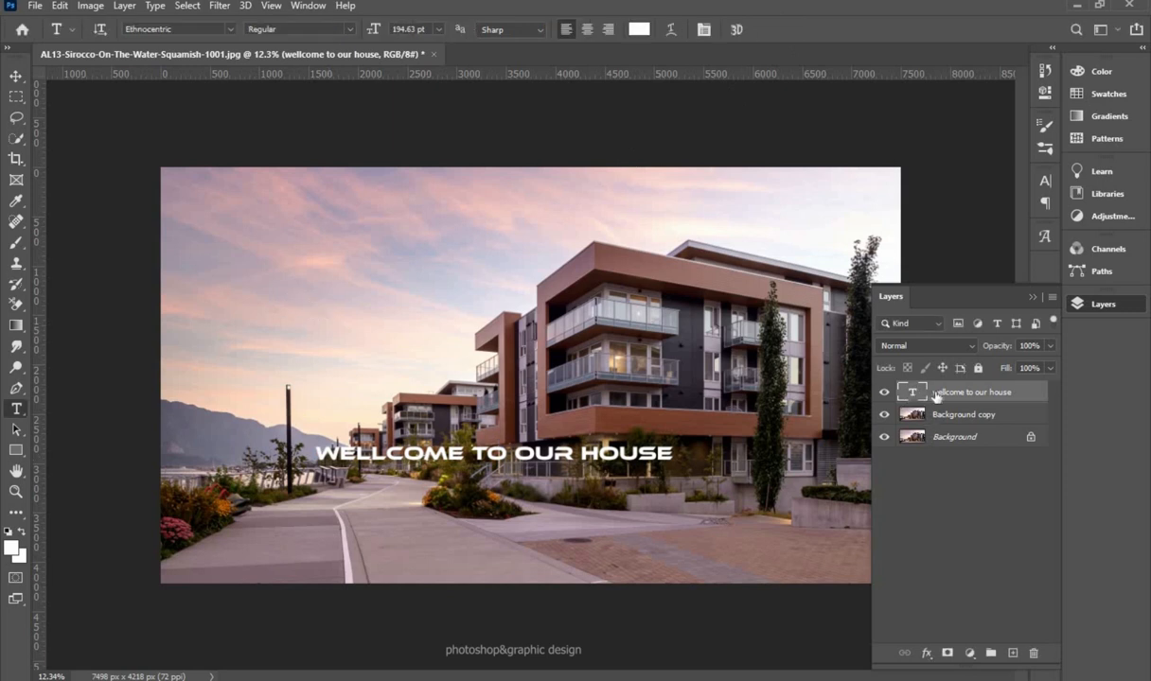
Copy the text layer's pixels using a Select Pixels selection, and hide the layer with the selection cleared
right_click(954, 397)
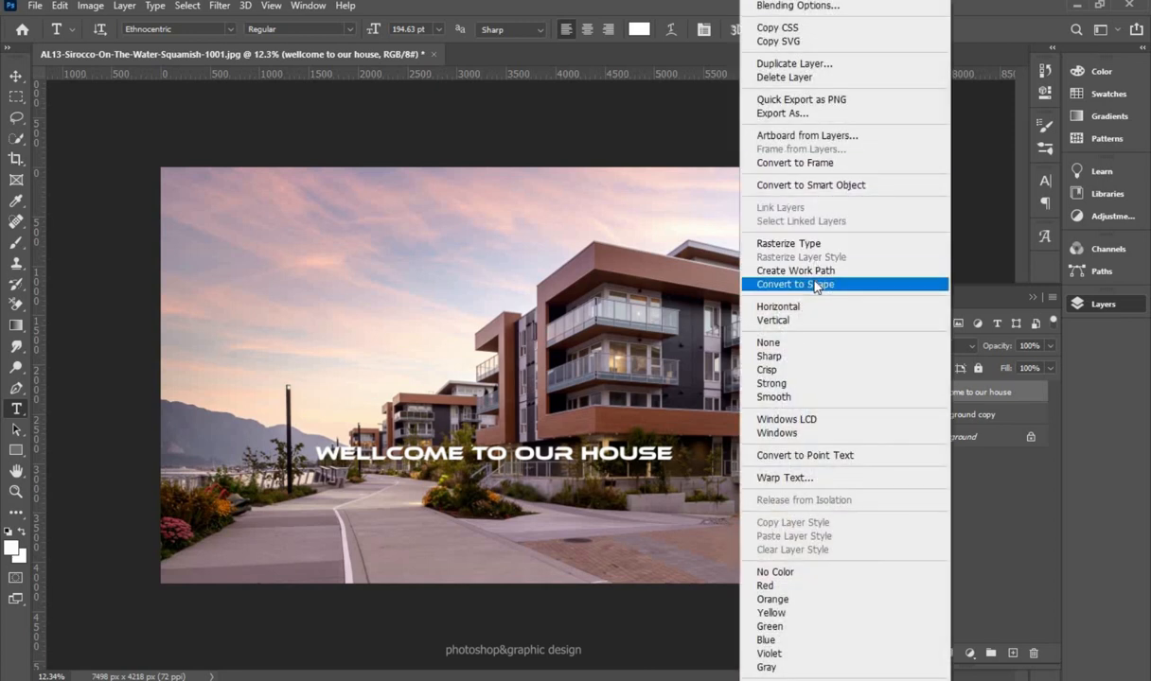
right_click(986, 398)
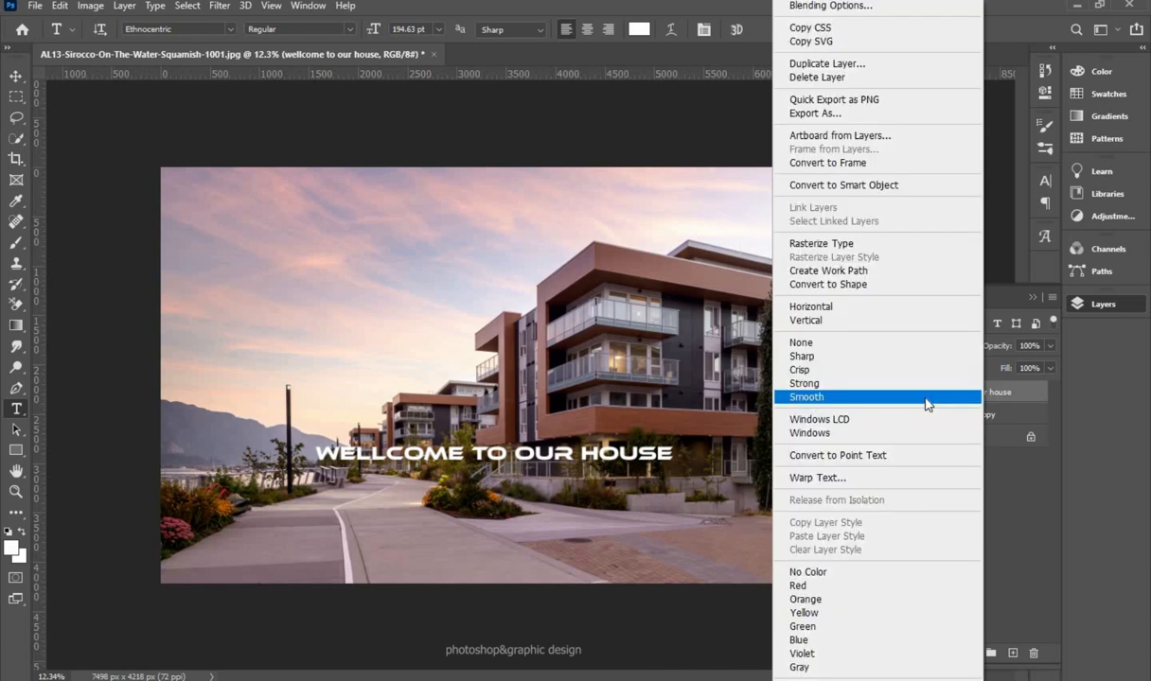
click(1007, 393)
right_click(913, 391)
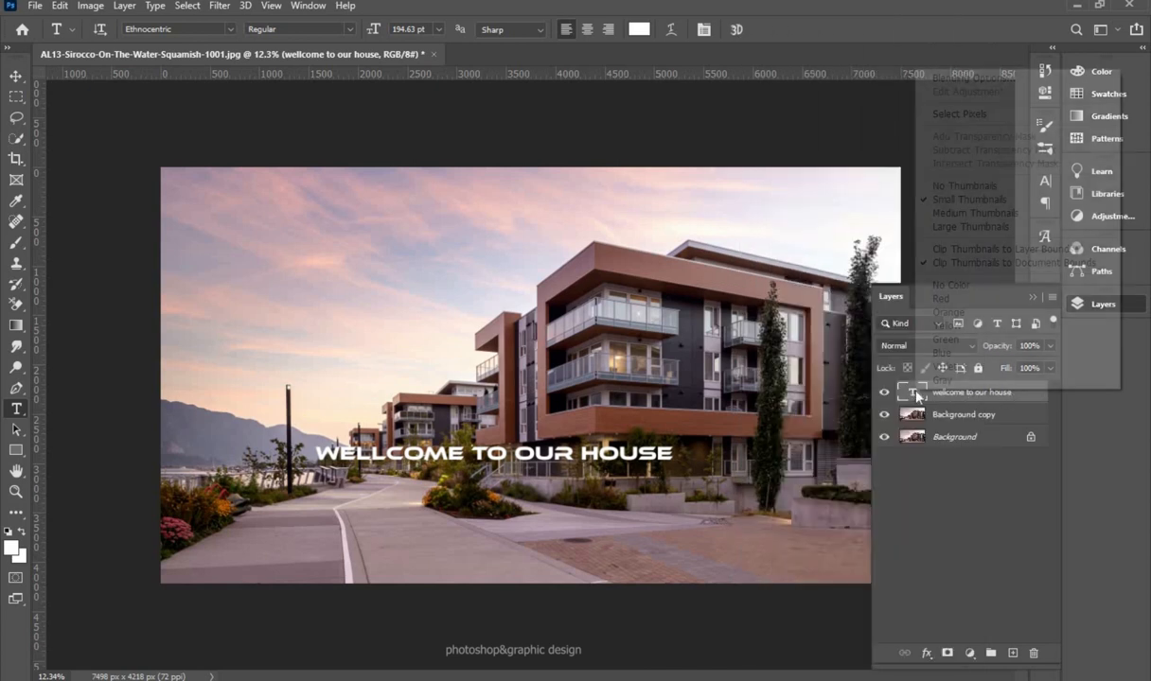
click(958, 115)
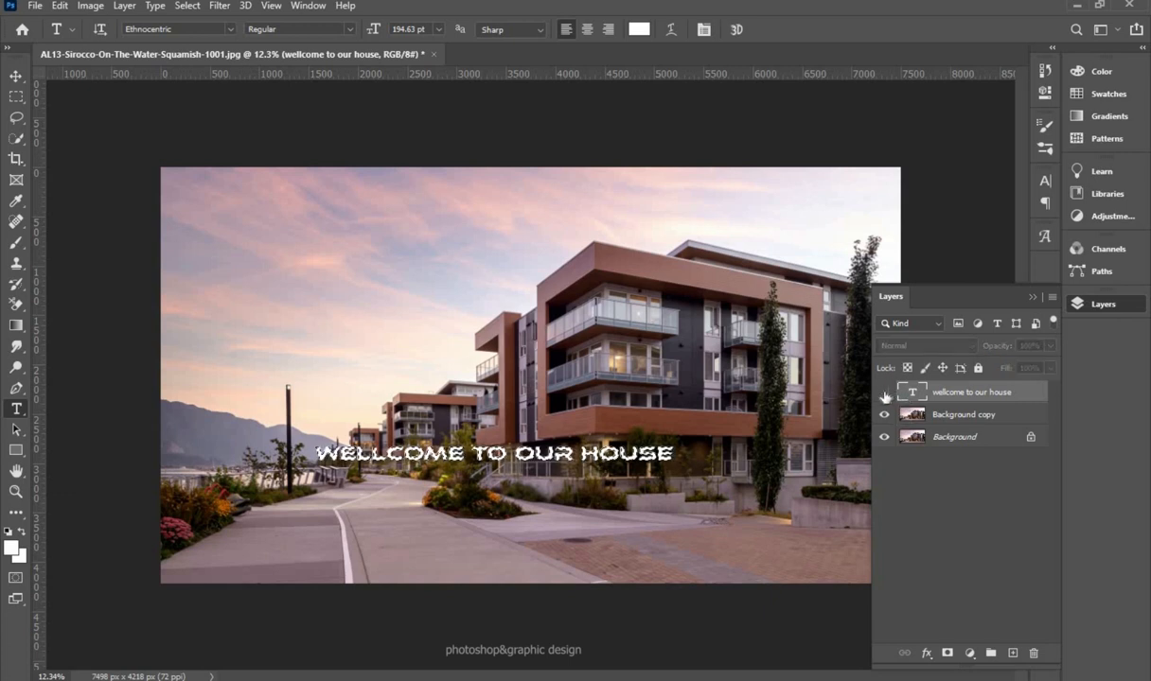
click(883, 392)
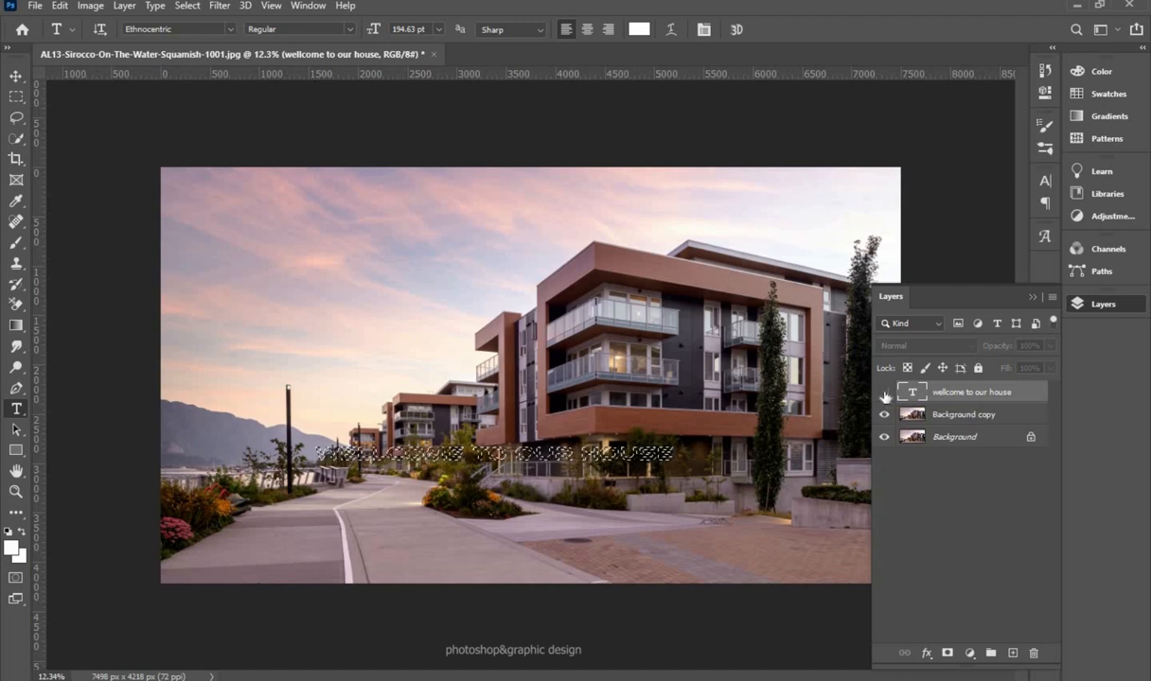
key(ctrl+d)
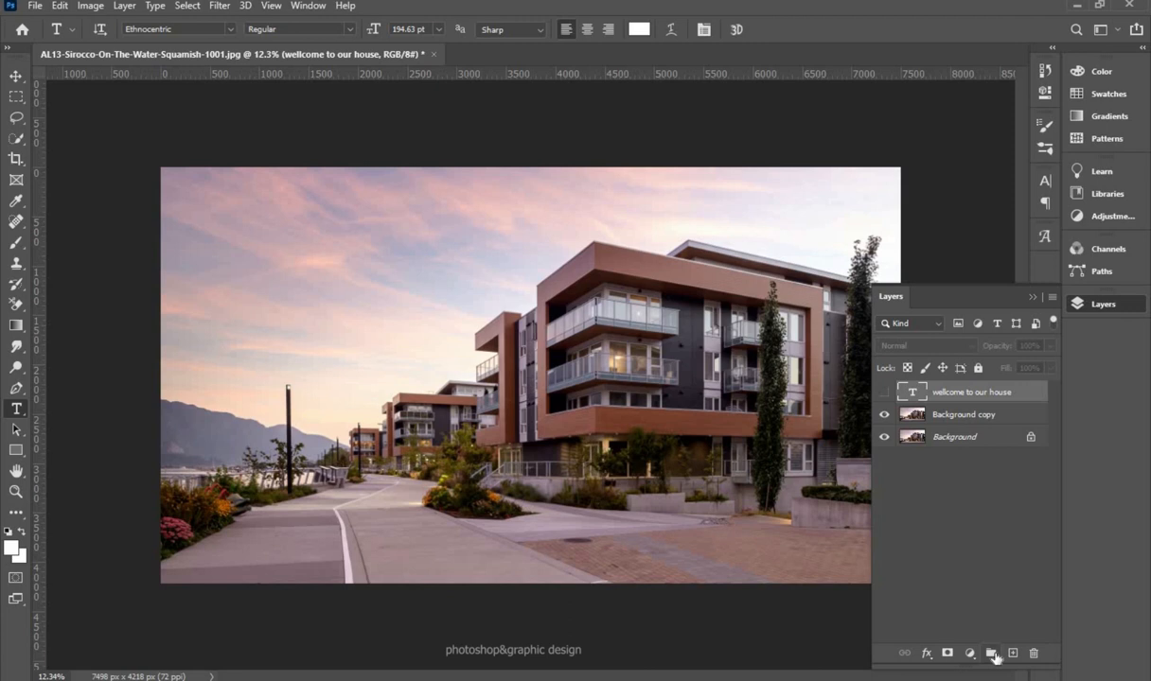
Create a new empty layer above the text layer and open the Vanishing Point filter on it
click(1010, 654)
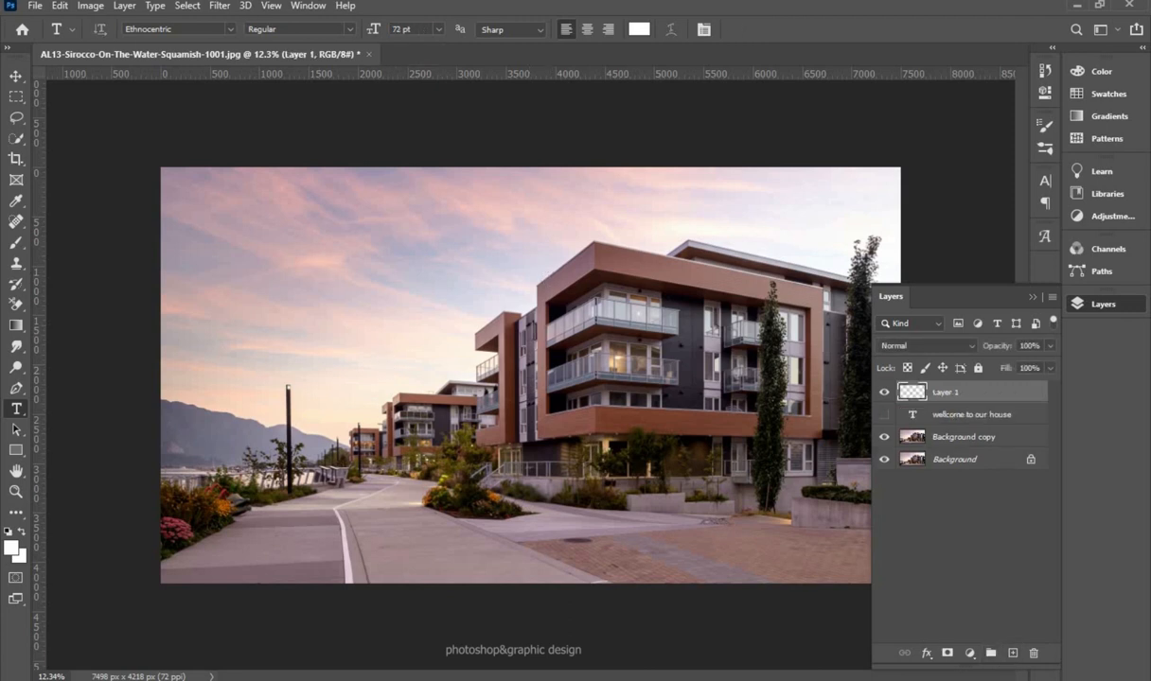
click(217, 6)
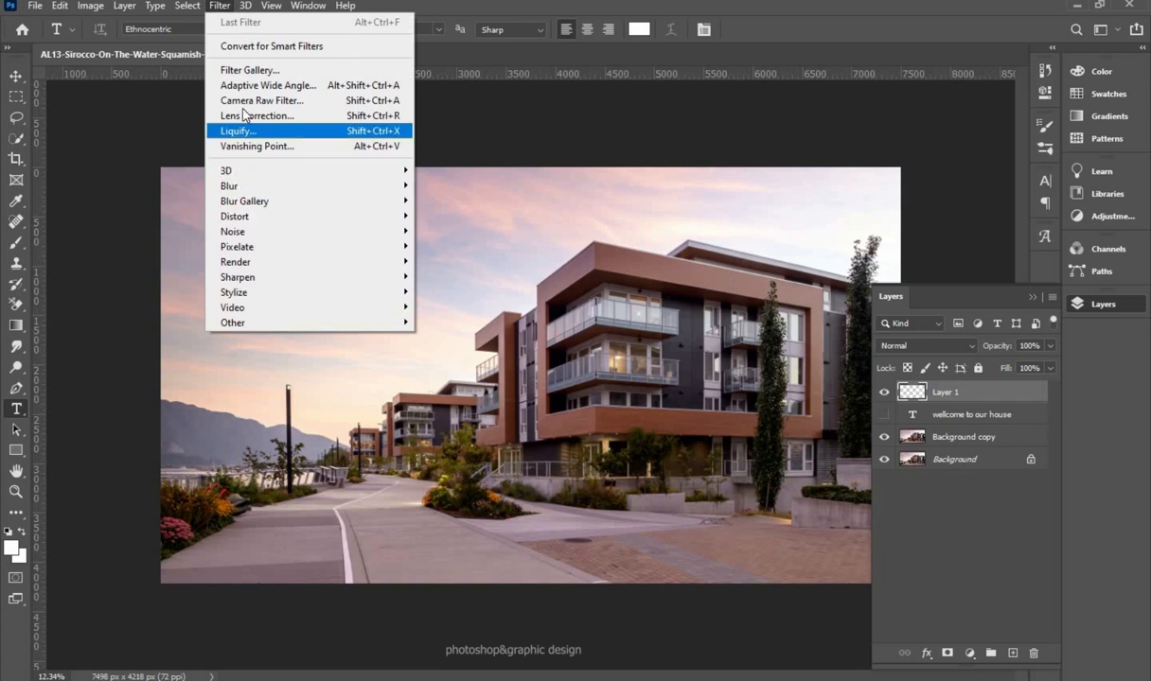
click(287, 154)
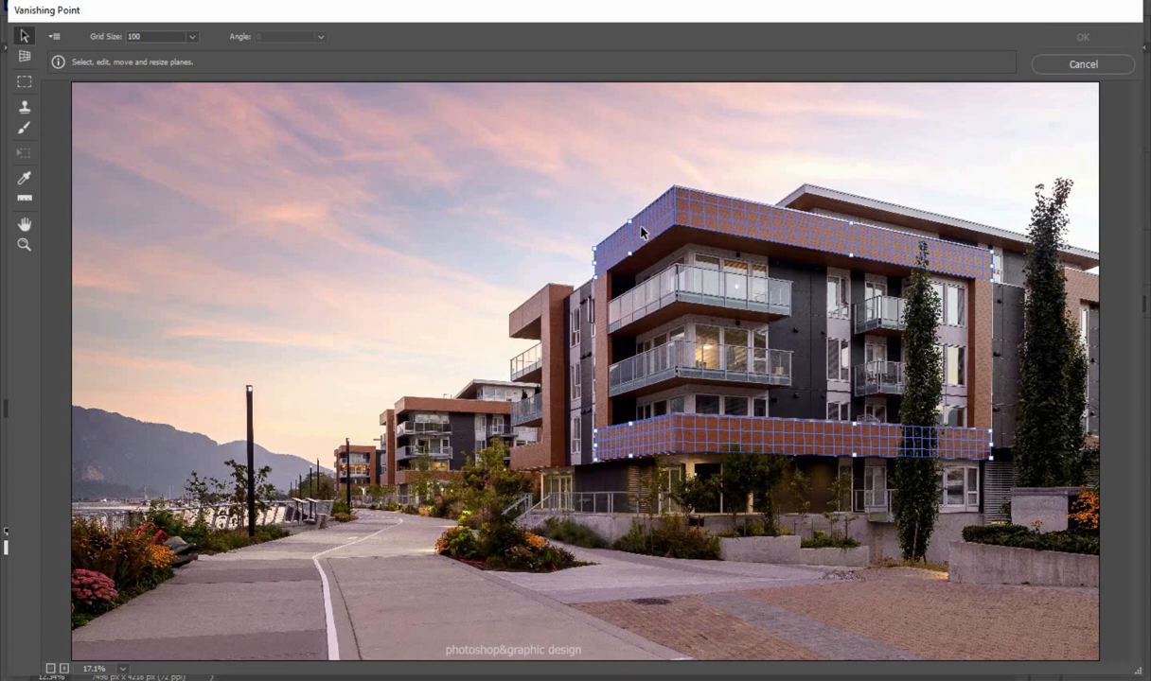
Paste the copied text and move it onto the perspective plane of the building's upper brick band
key(alt)
key(ctrl+v)
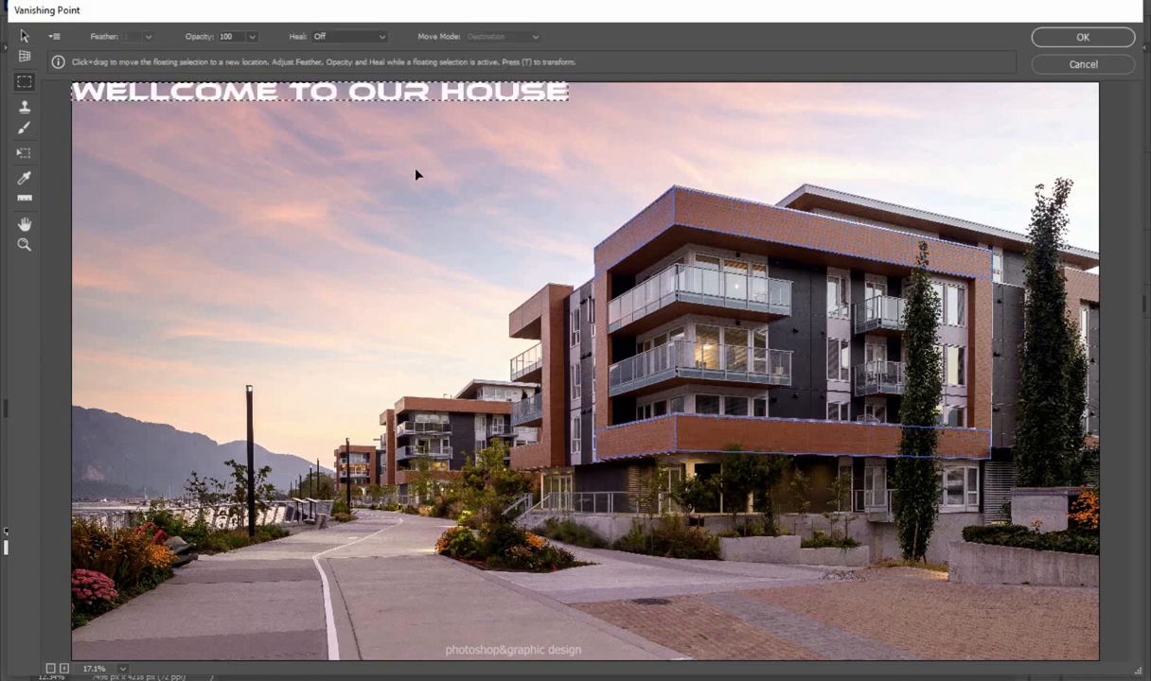
drag(327, 99, 726, 220)
Scale down and shift the pasted text so the whole phrase wraps around the corner of the upper brick band
key(t)
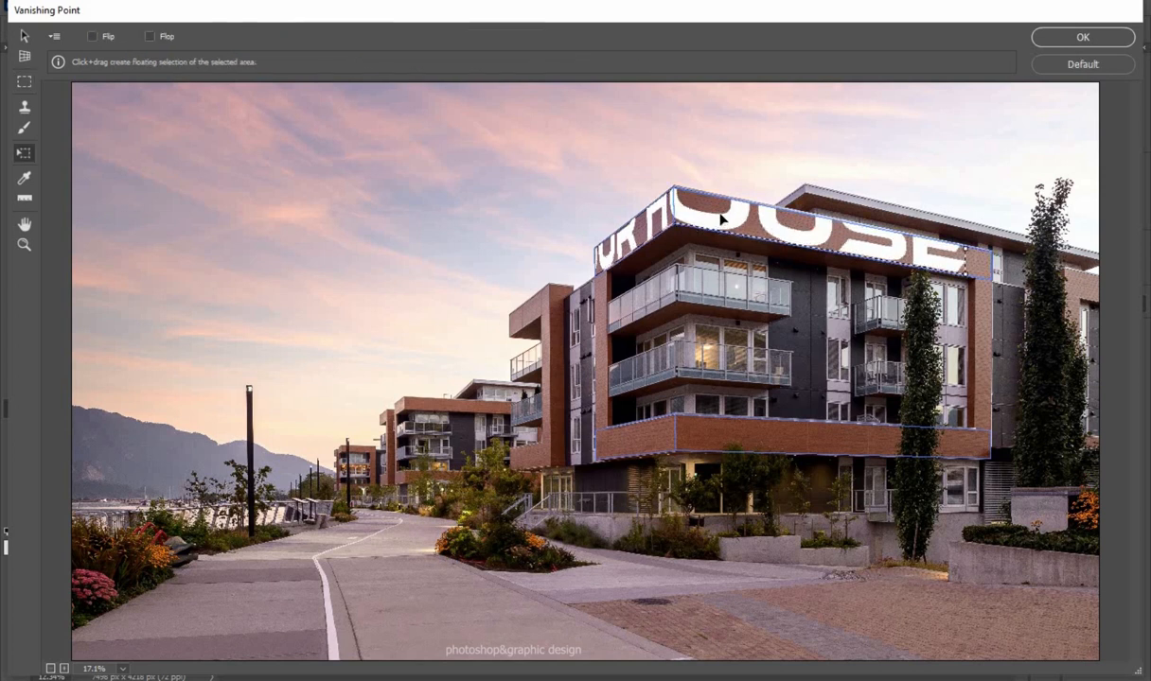
drag(825, 243, 740, 231)
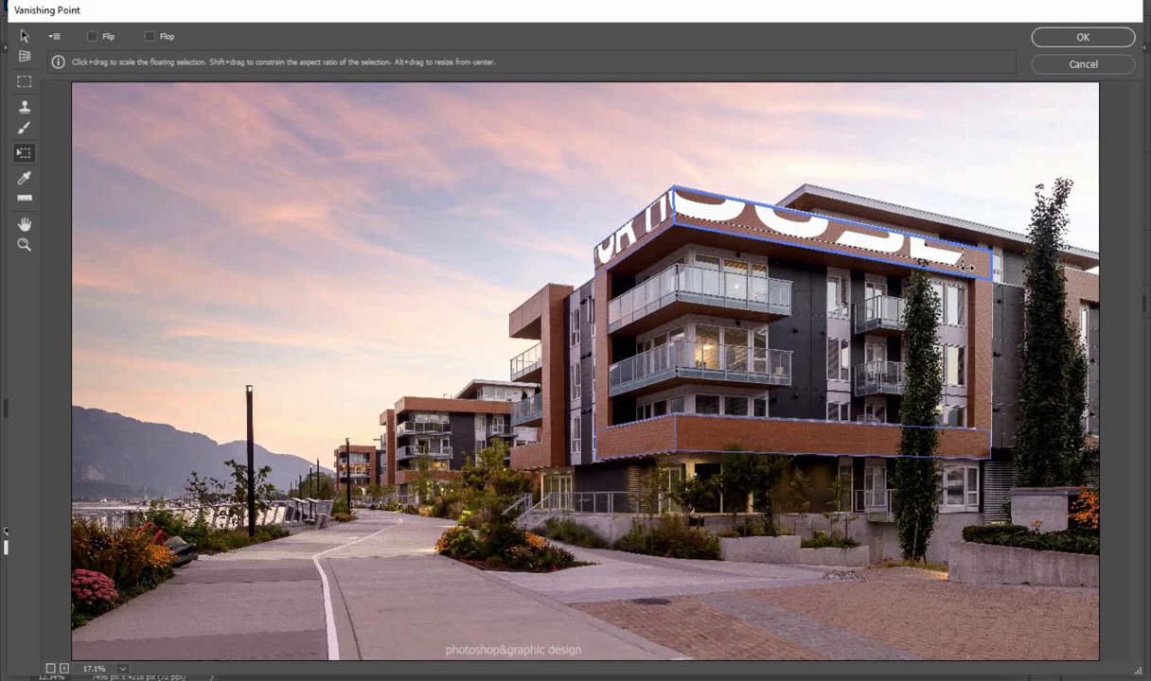
drag(963, 268, 720, 249)
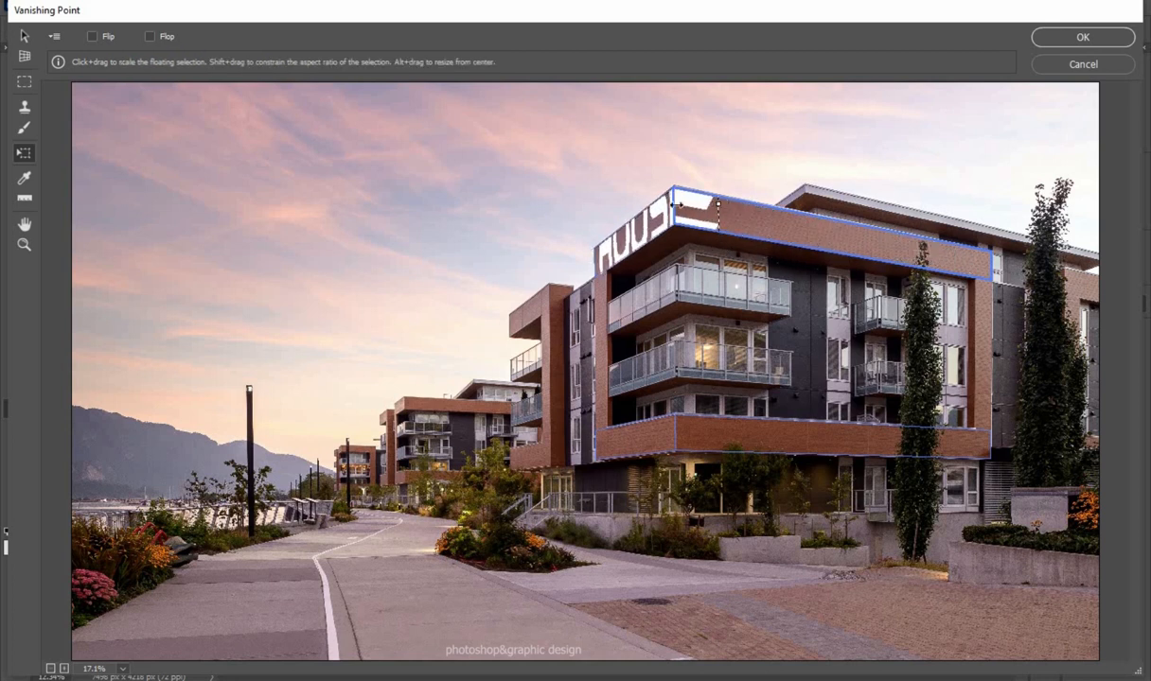
drag(719, 204, 979, 254)
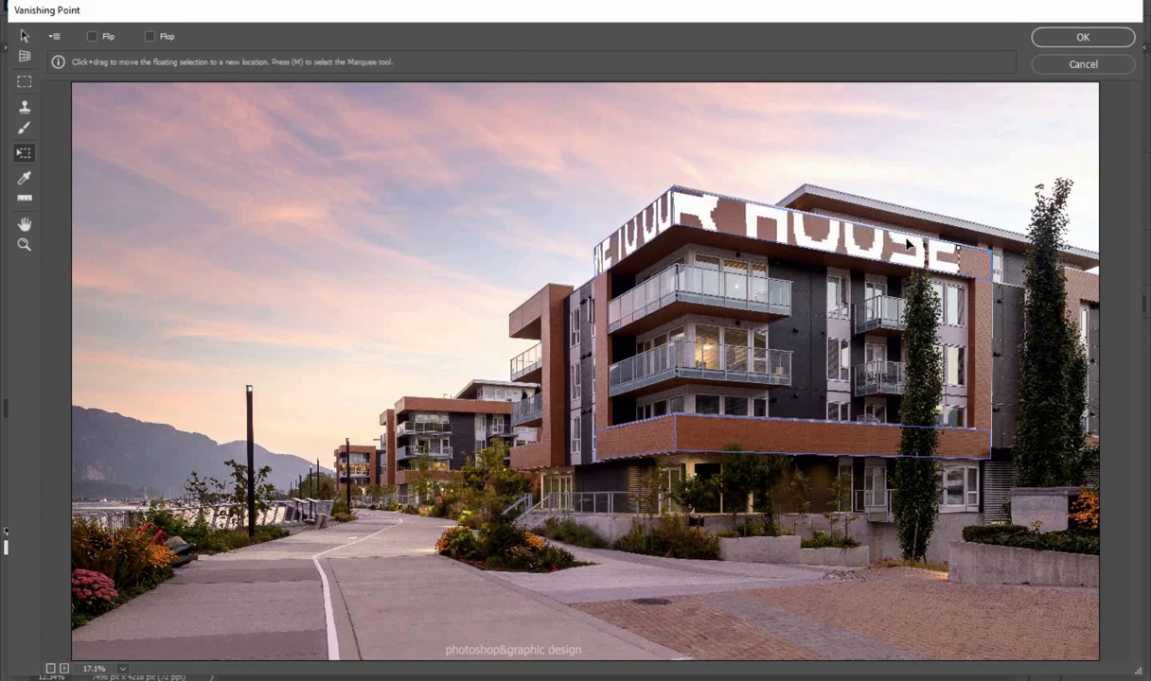
drag(853, 249, 688, 253)
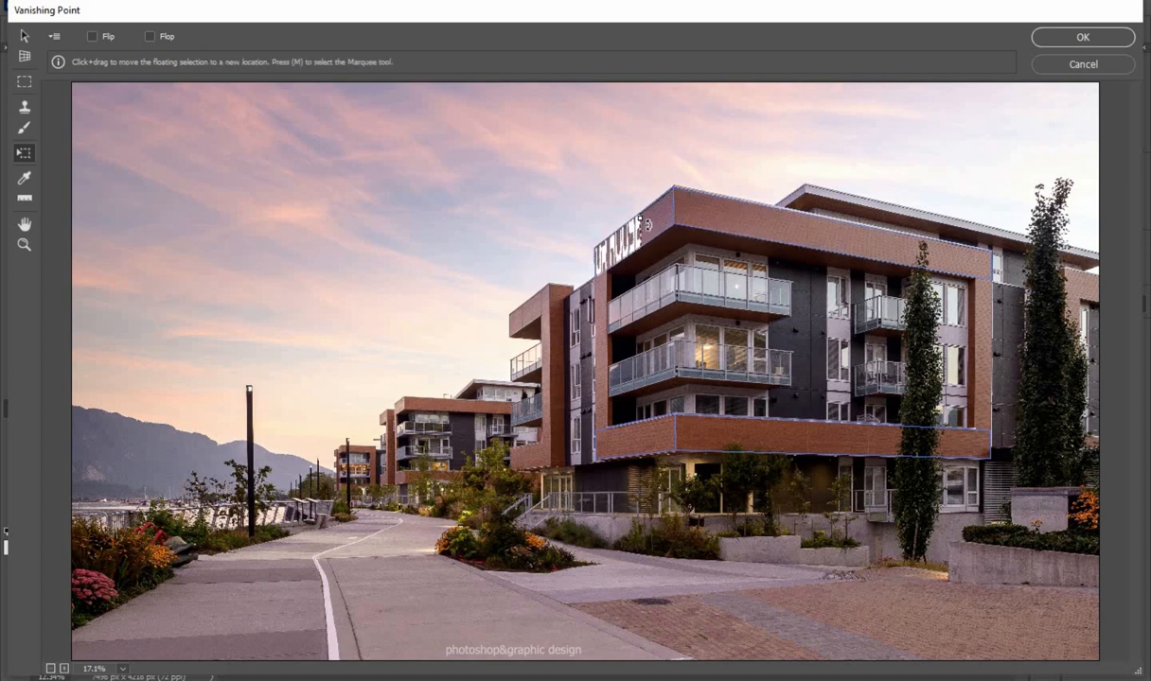
drag(846, 232, 893, 228)
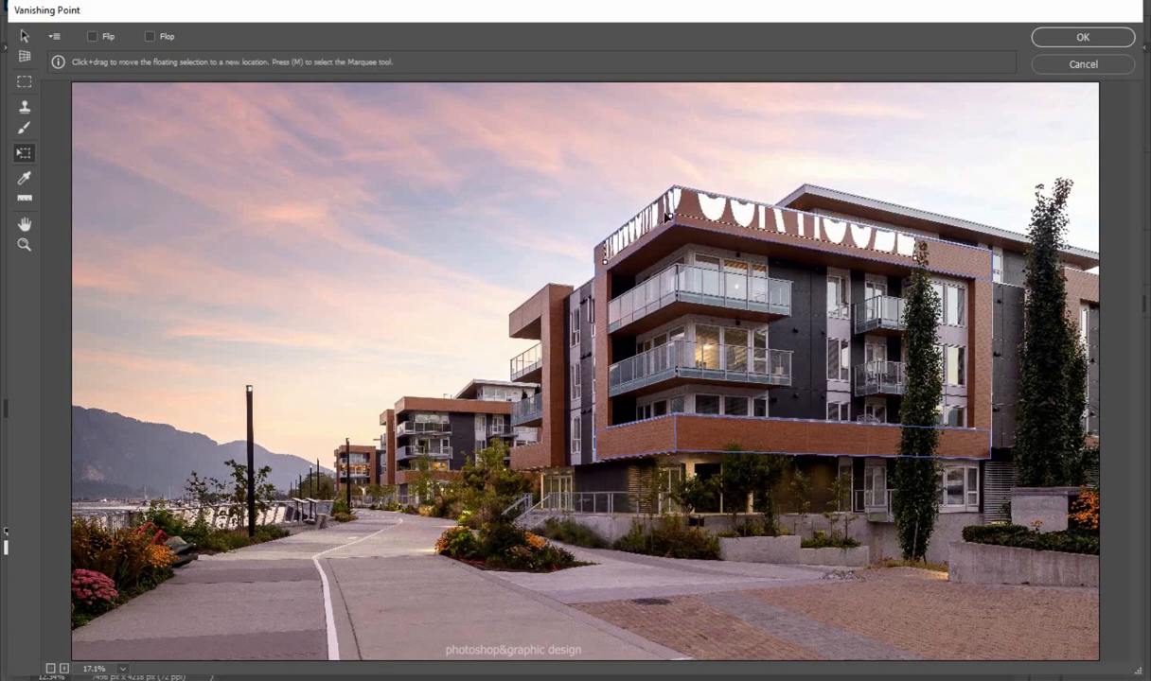
drag(668, 216, 709, 226)
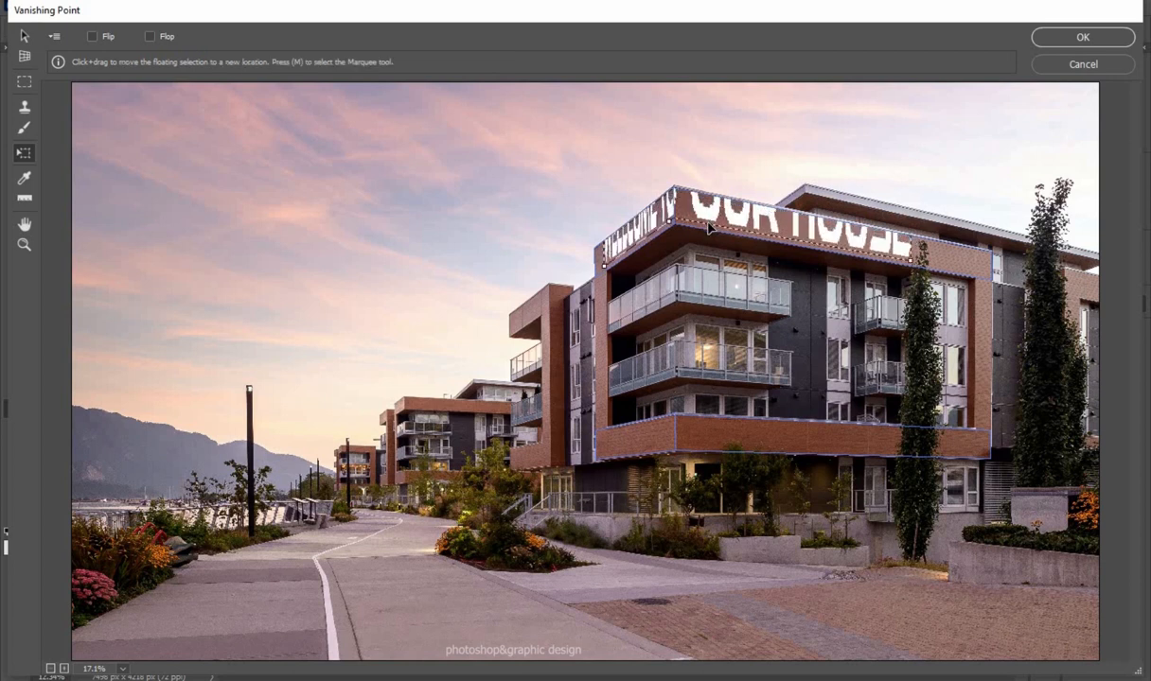
Reposition the wrapped text and reduce its height so the full letters fit within the upper brick band
click(64, 669)
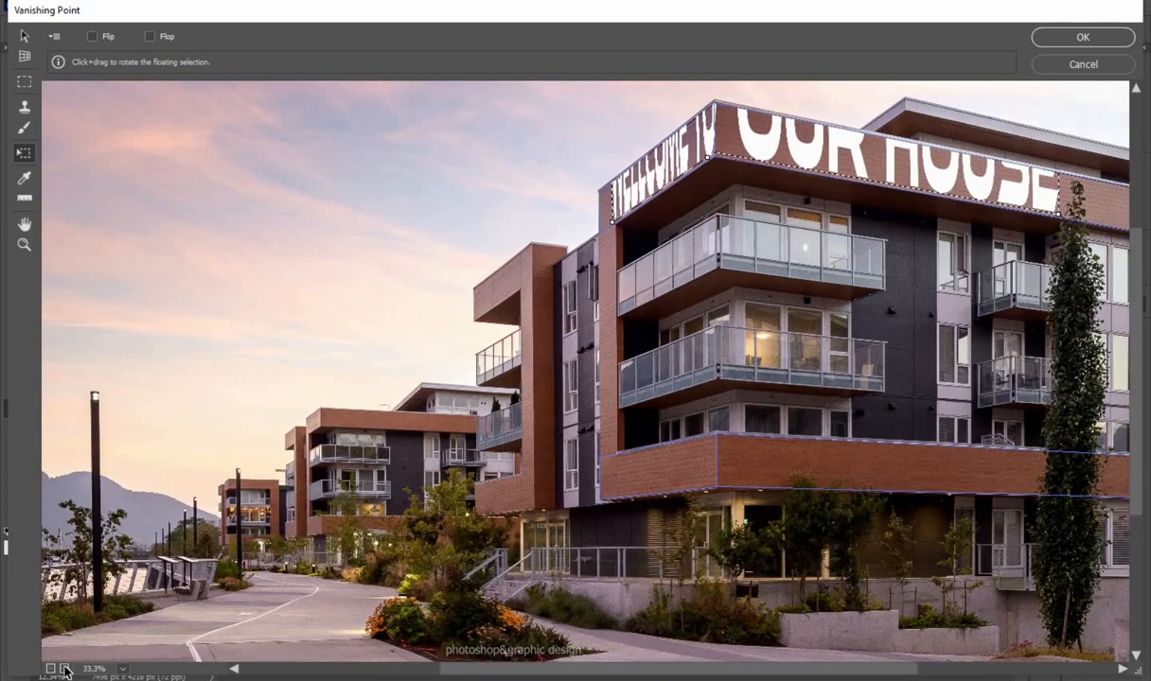
click(64, 669)
click(65, 669)
click(64, 669)
key(space)
drag(850, 182, 388, 568)
drag(612, 330, 520, 407)
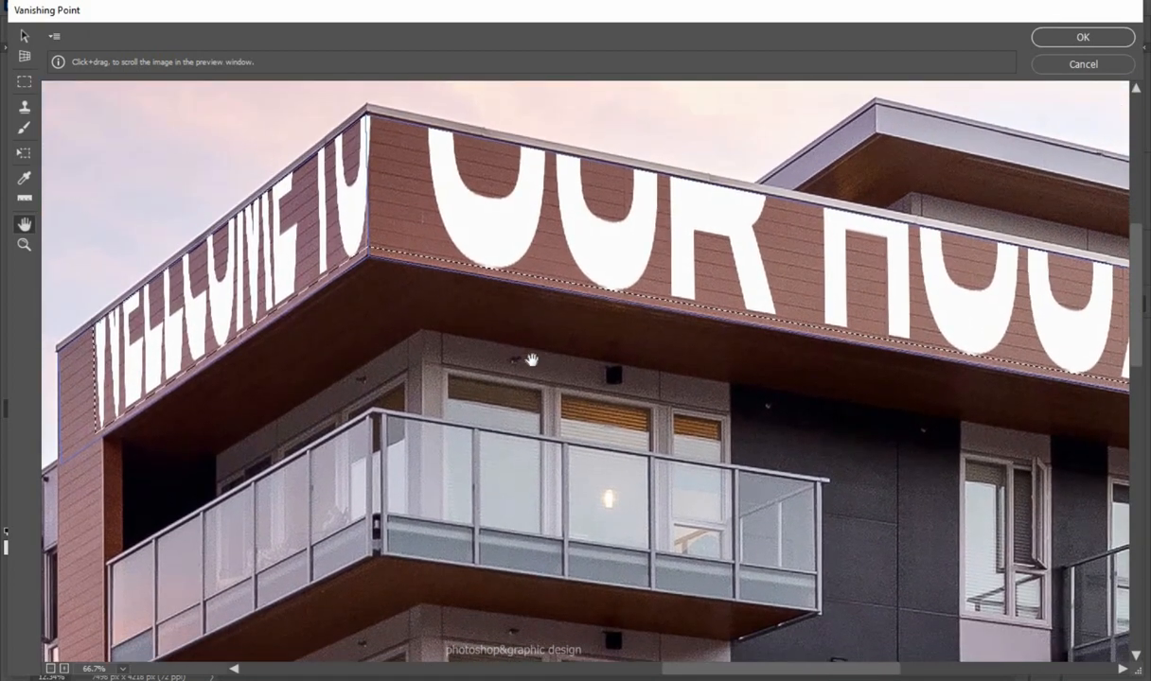
click(51, 669)
click(51, 669)
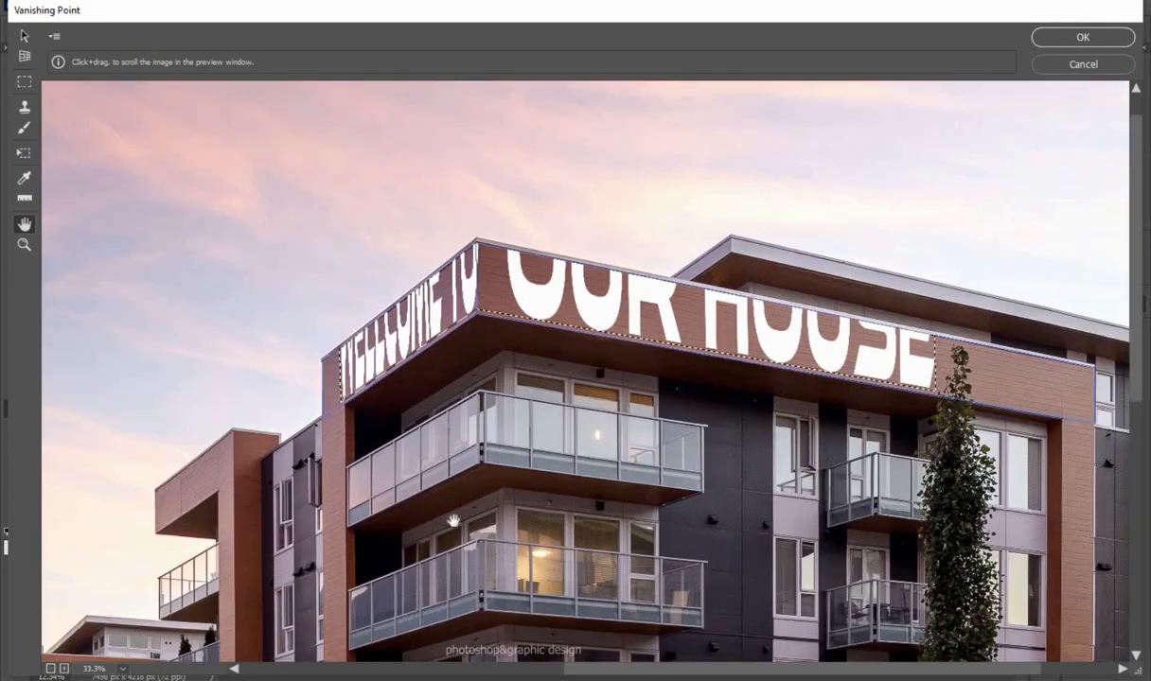
drag(586, 335, 434, 297)
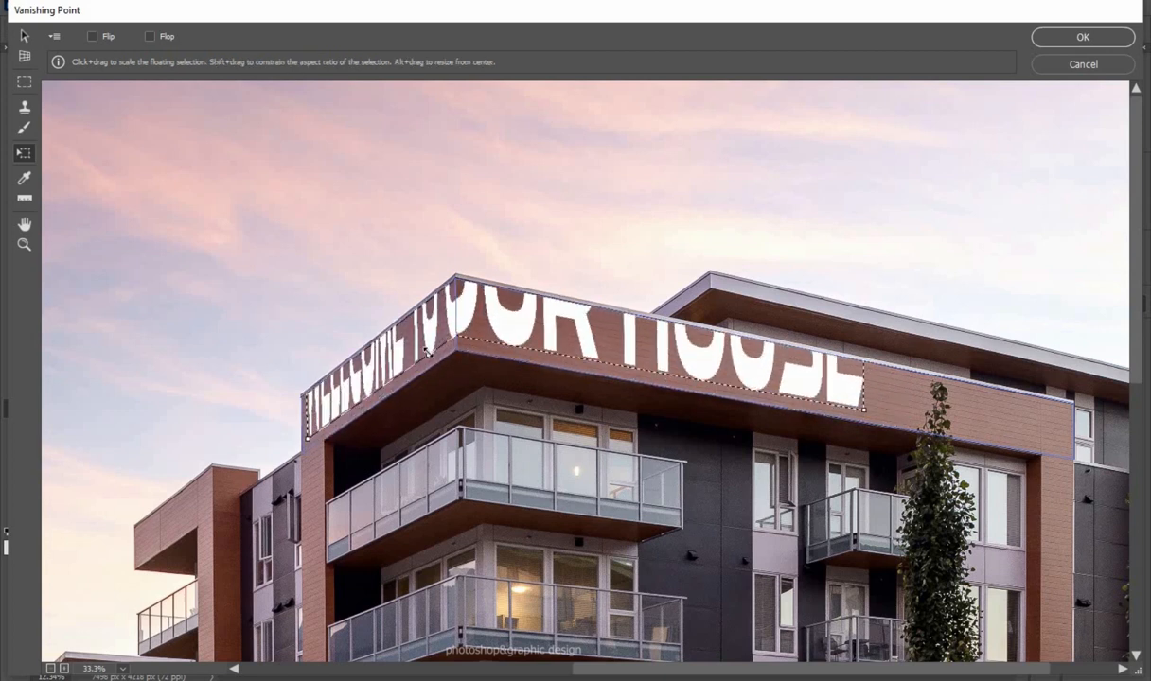
drag(407, 335, 442, 374)
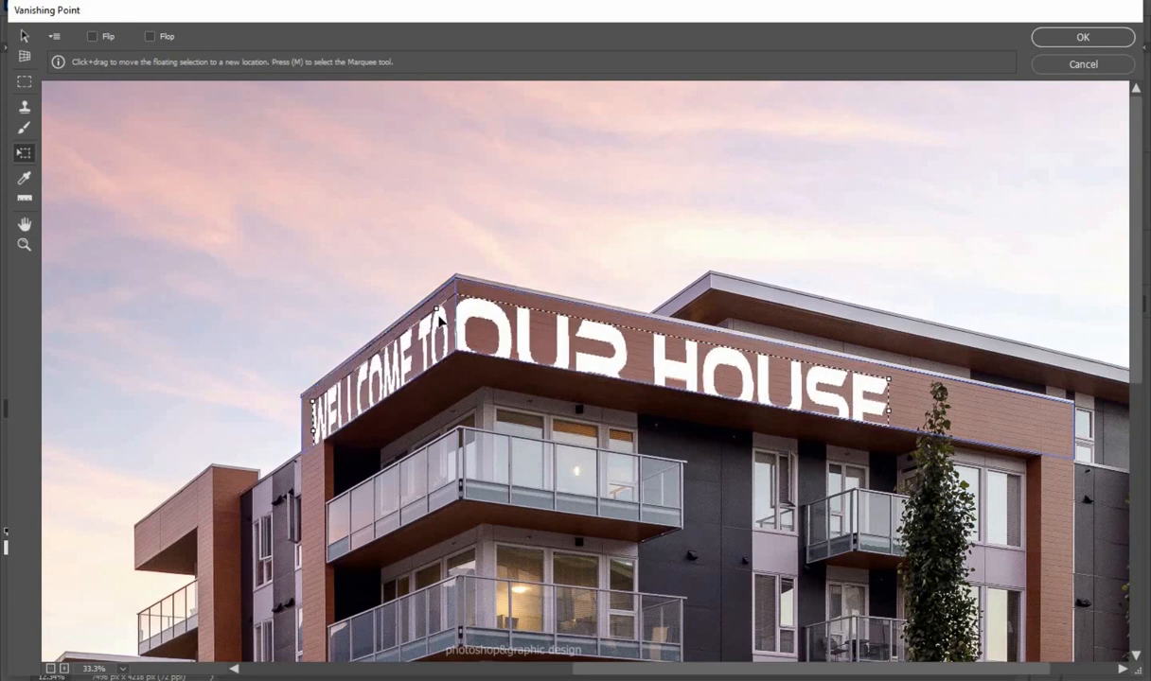
drag(440, 326, 418, 371)
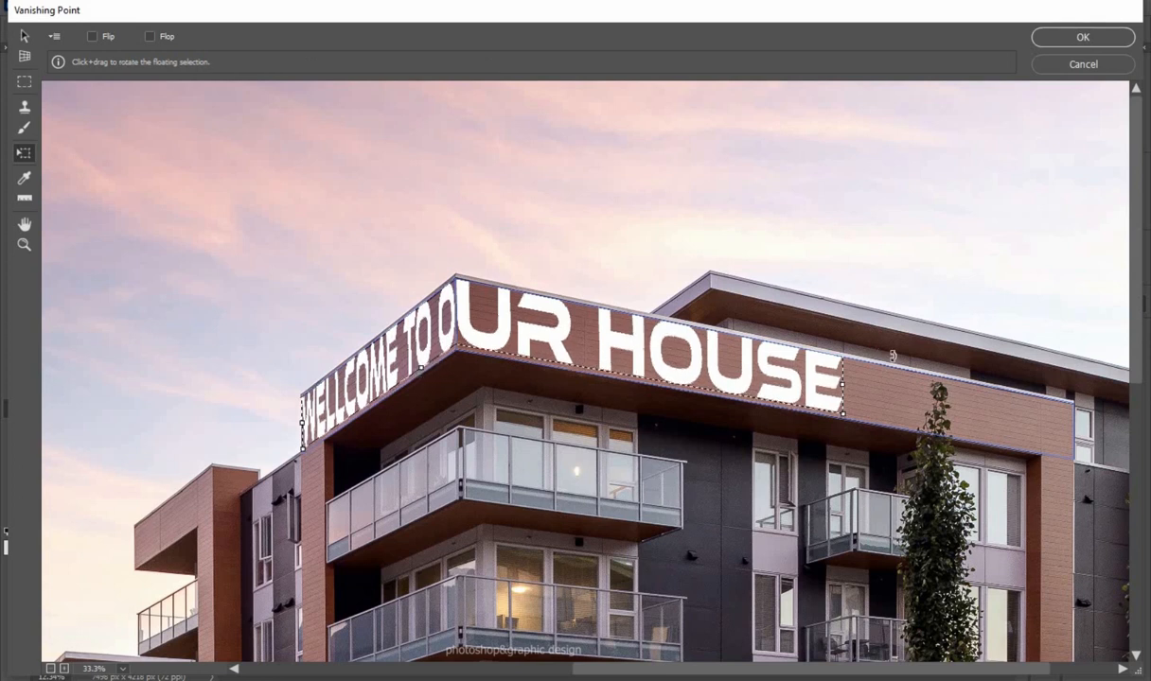
Stretch the text horizontally to span the upper brick band up to its far end
drag(843, 384, 1135, 415)
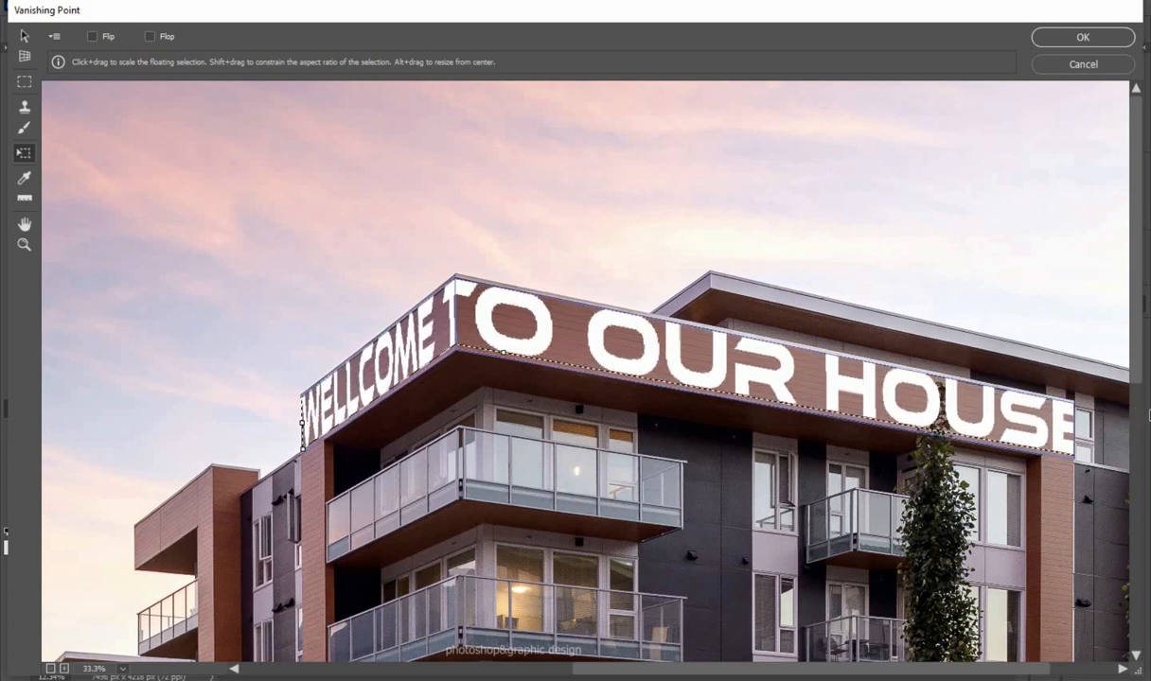
mouse_move(1100, 416)
mouse_down()
mouse_move(1036, 421)
mouse_move(1093, 432)
mouse_up()
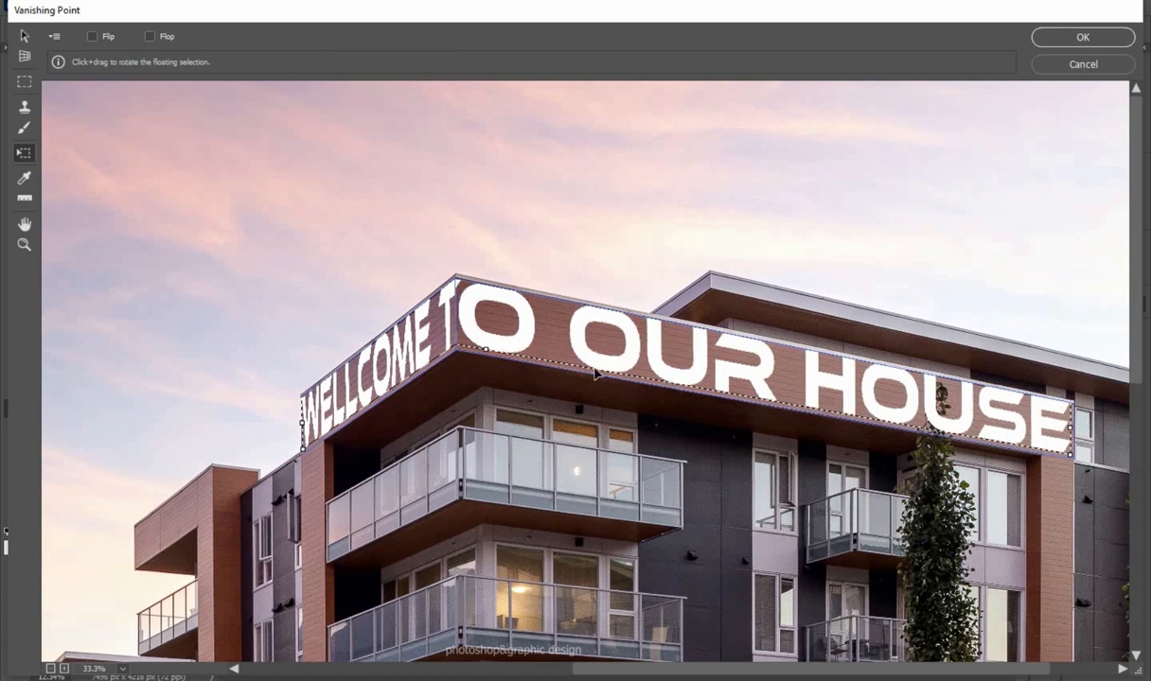
scroll(591, 373, up, 1)
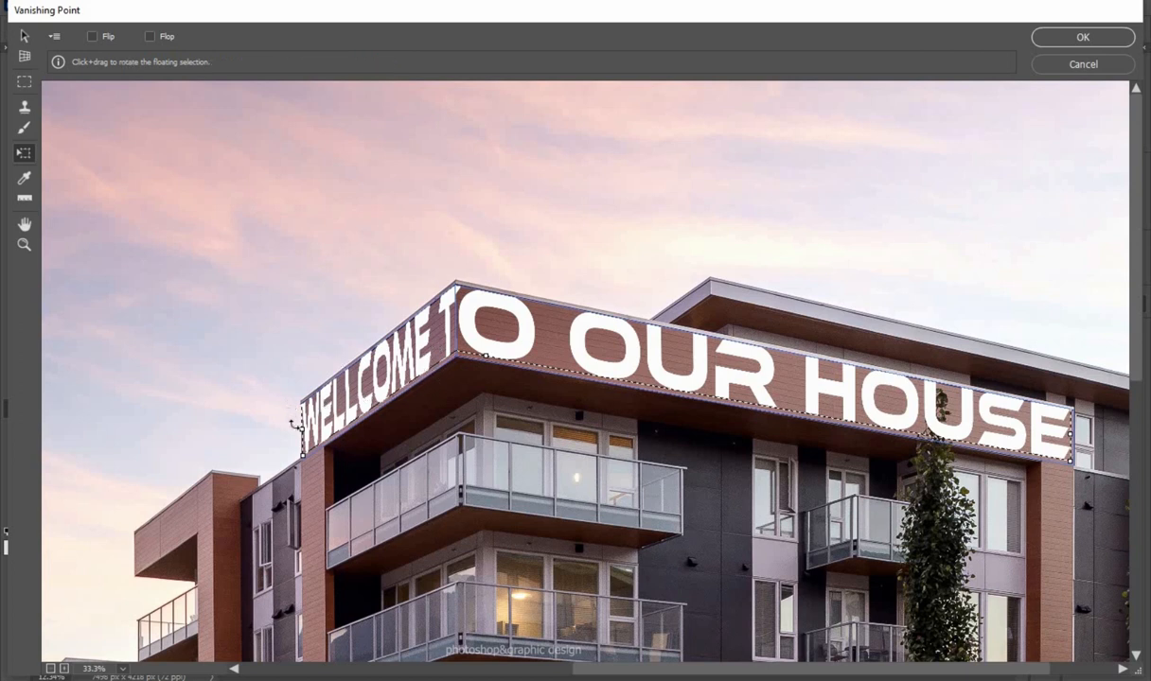
Shorten the wrapped text from its near end so "wellcome" stops before the building corner, and apply the Vanishing Point result
drag(300, 428, 320, 413)
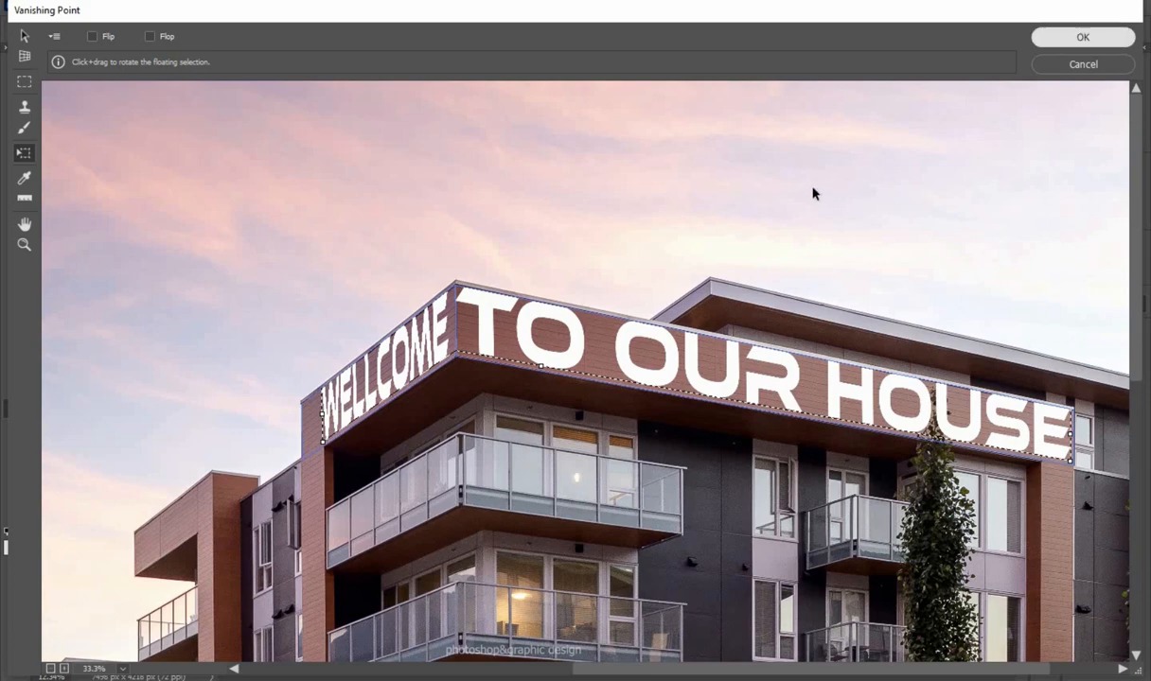
key(Return)
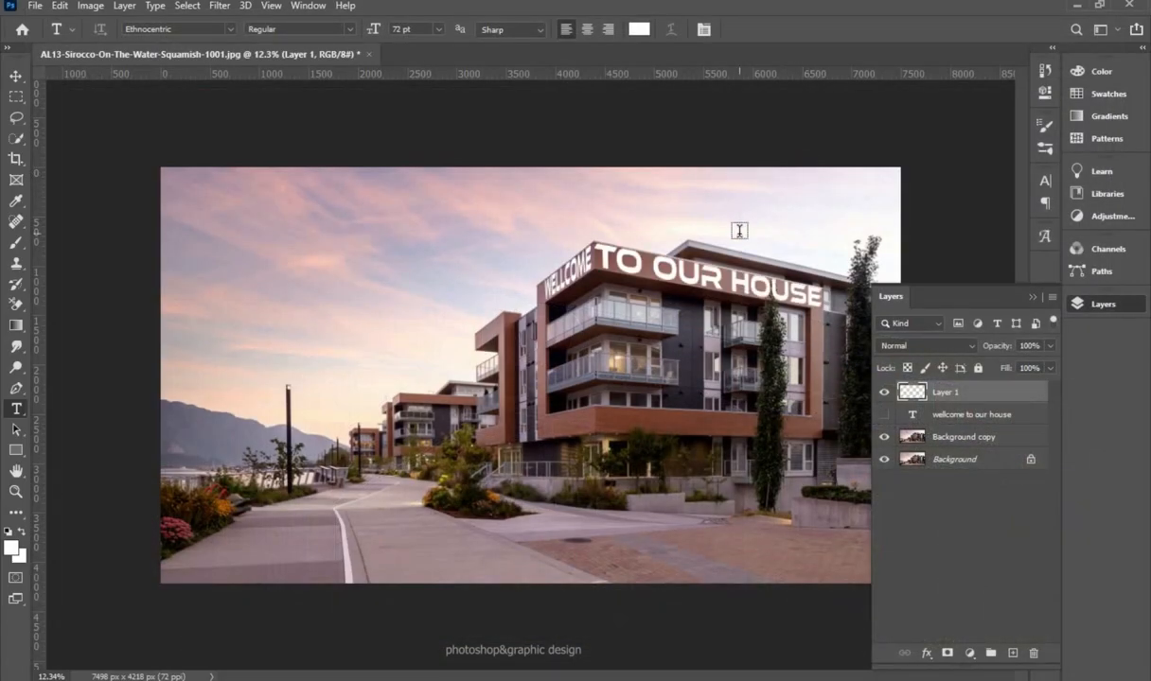
In Layer 1's blending options, split the Underlying Layer black Blend If slider, setting its bright half to about 136
click(927, 653)
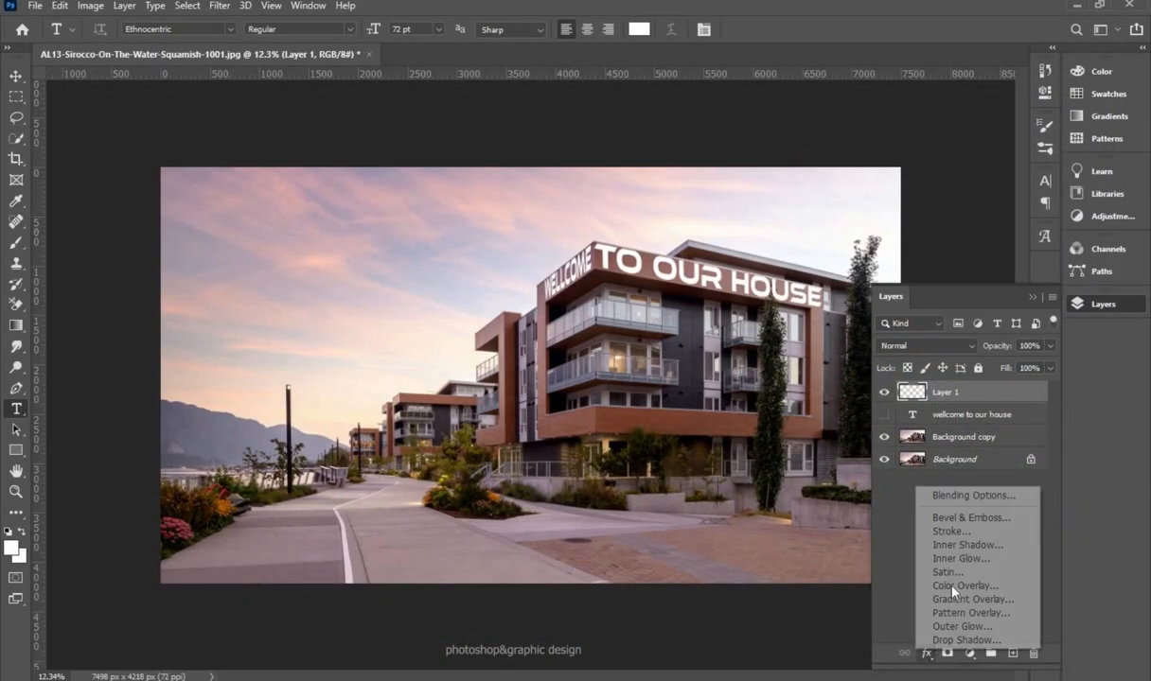
click(916, 481)
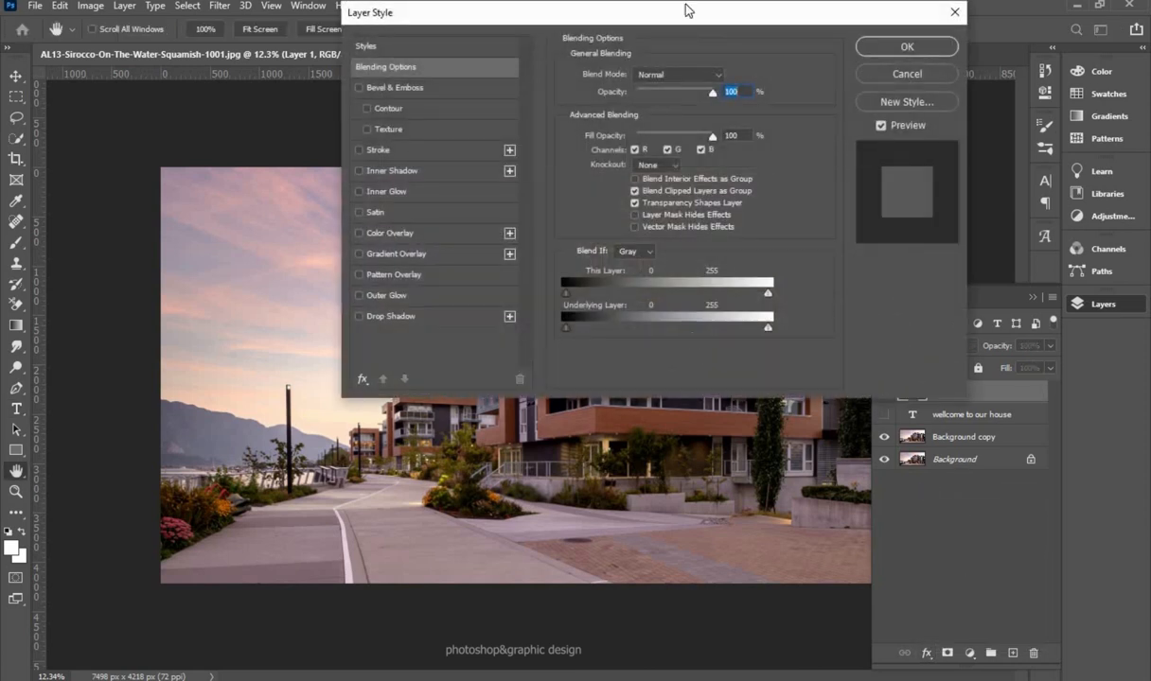
drag(695, 8, 600, 326)
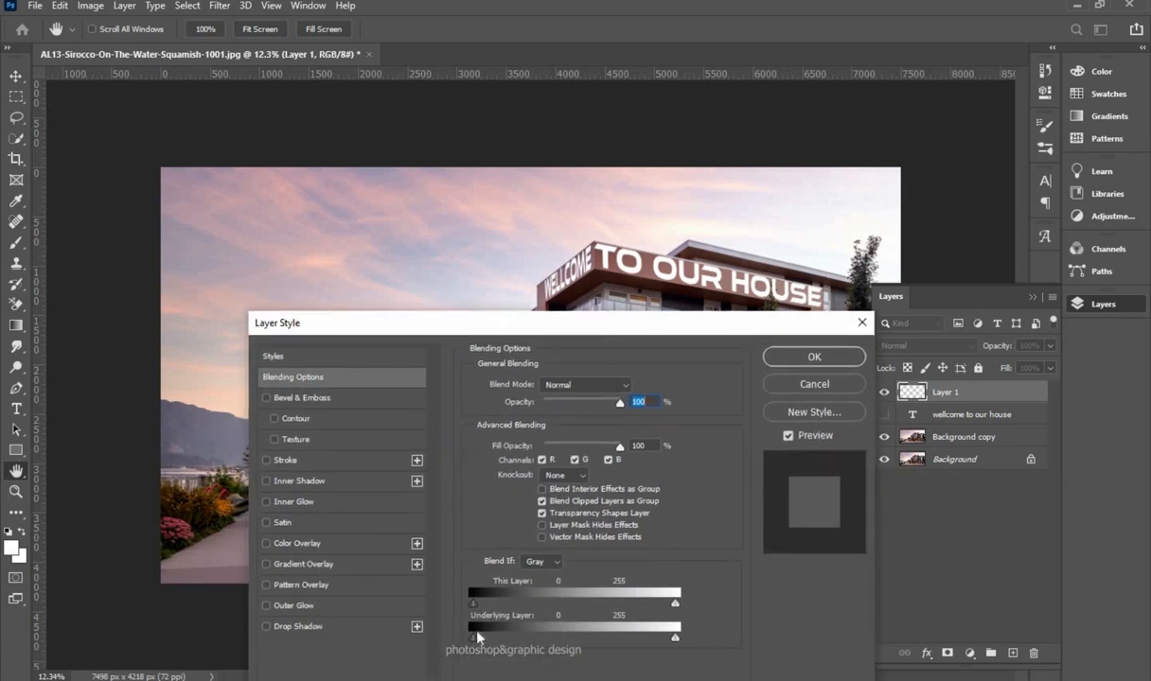
drag(475, 640, 624, 644)
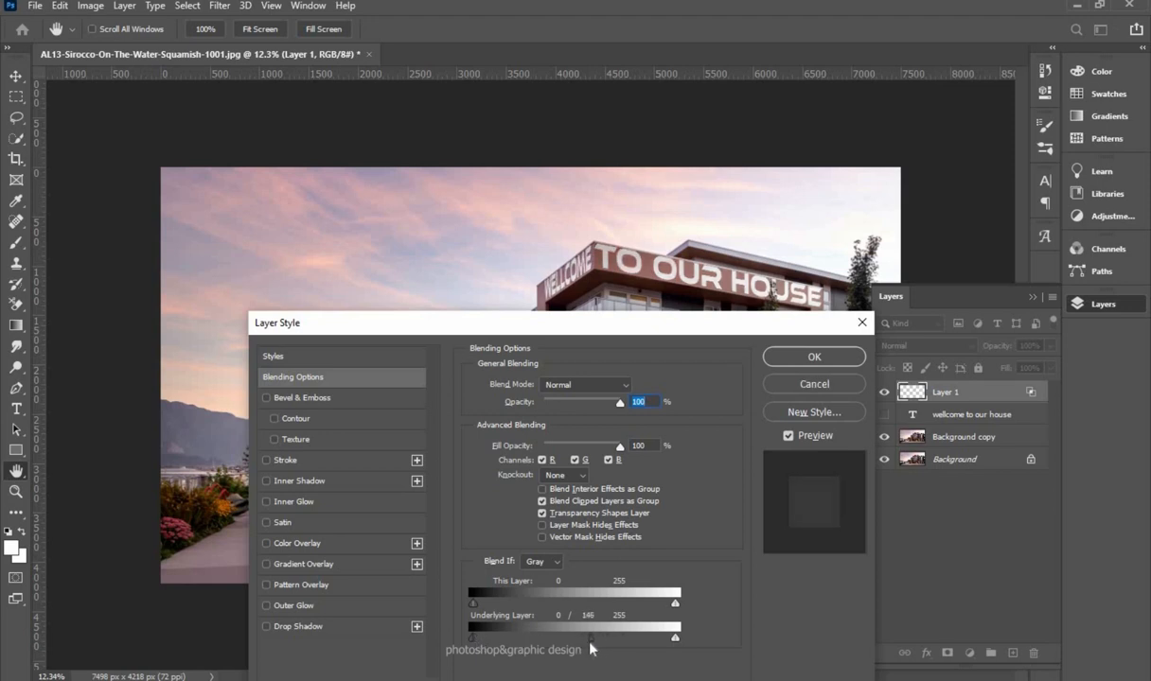
drag(590, 641, 573, 640)
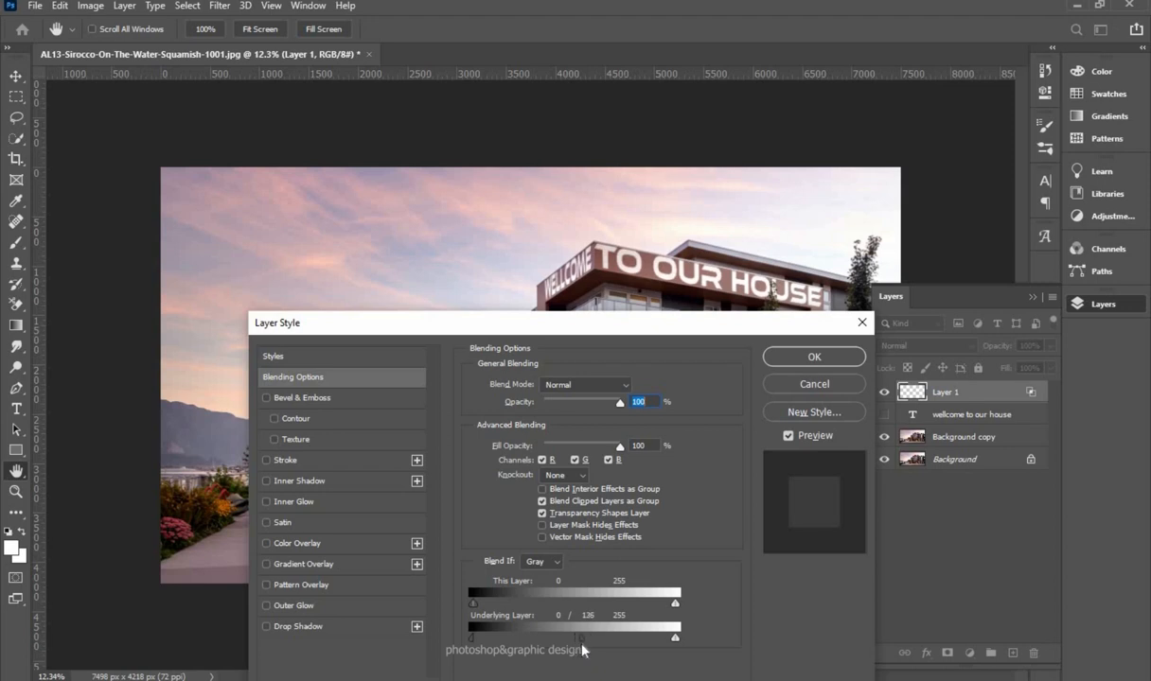
Lower the Underlying Layer white Blend If slider of Layer 1 as well and apply the blending options
key(alt)
key(alt)
drag(675, 642, 617, 651)
click(805, 368)
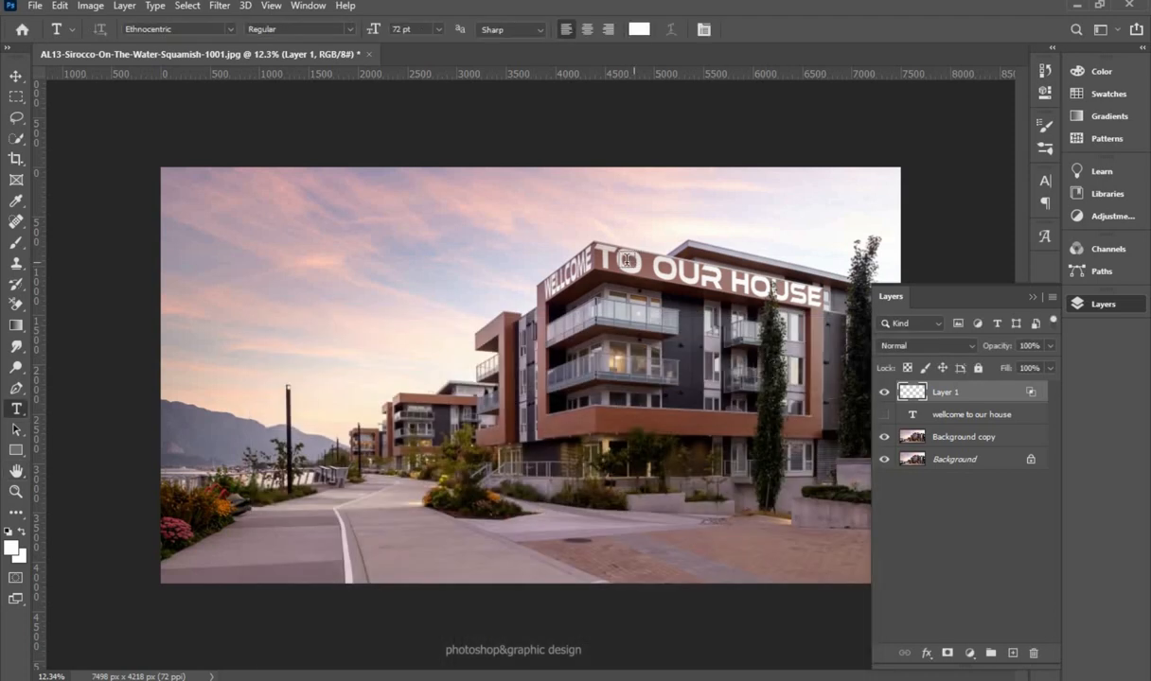
Examine how the text blends with the brick lines along the whole facade band, from the corner to its far end
scroll(594, 244, up, 5)
scroll(549, 218, up, 5)
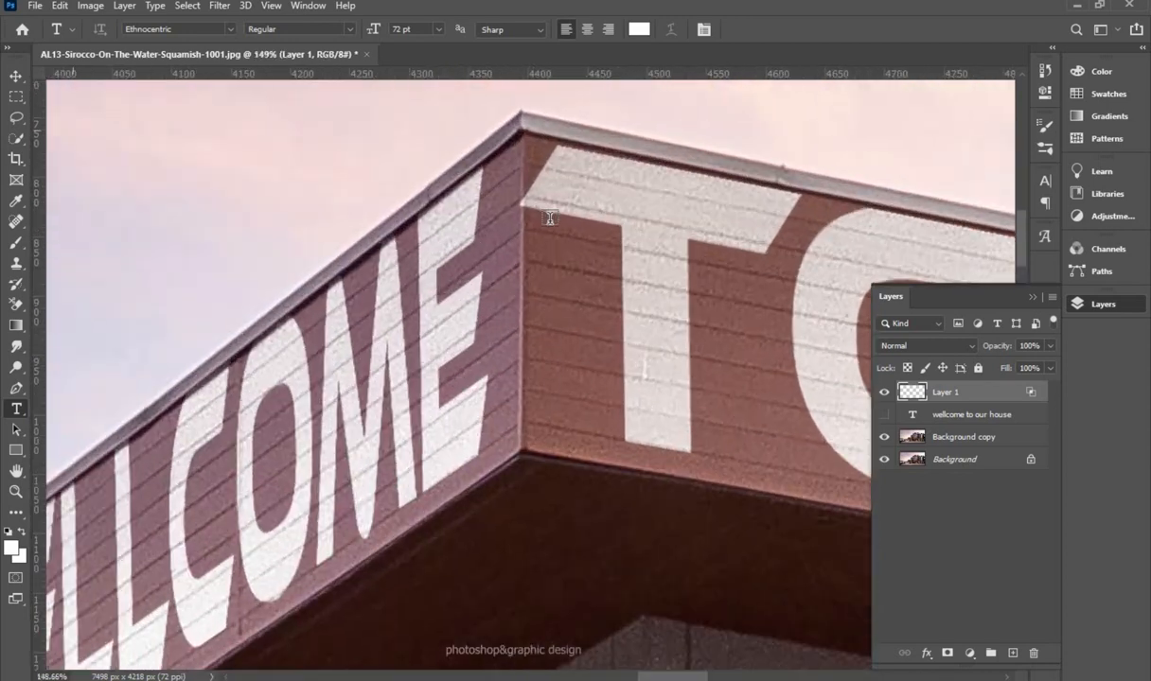
scroll(594, 222, down, 2)
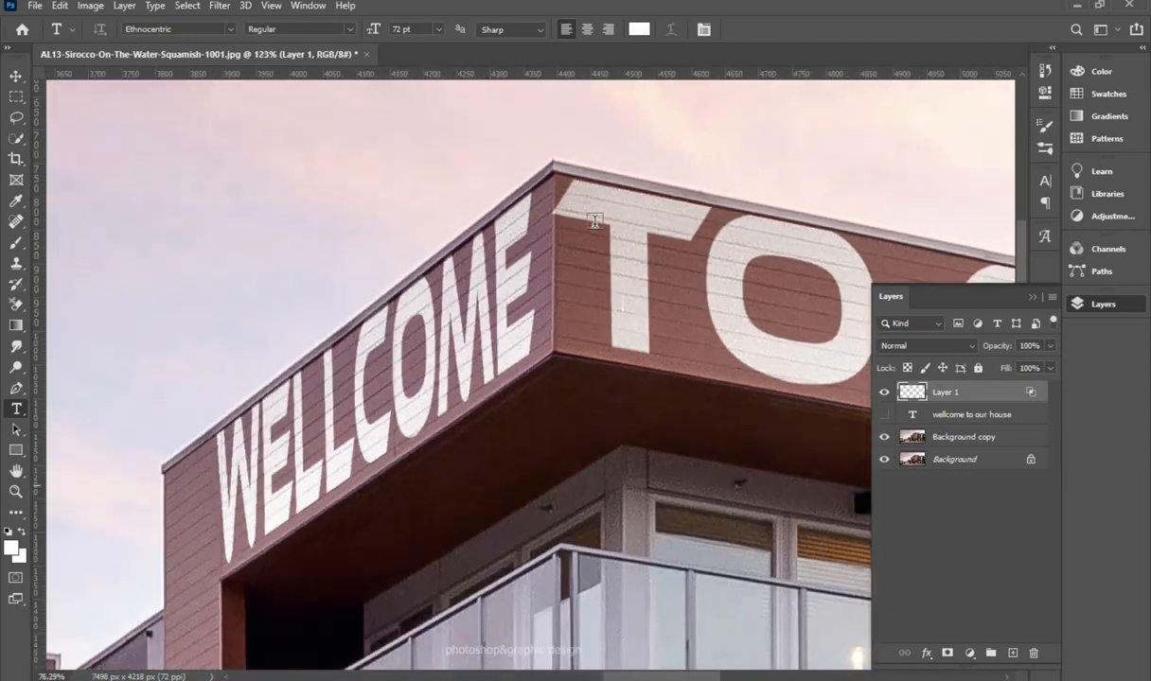
scroll(596, 220, up, 3)
drag(782, 278, 307, 355)
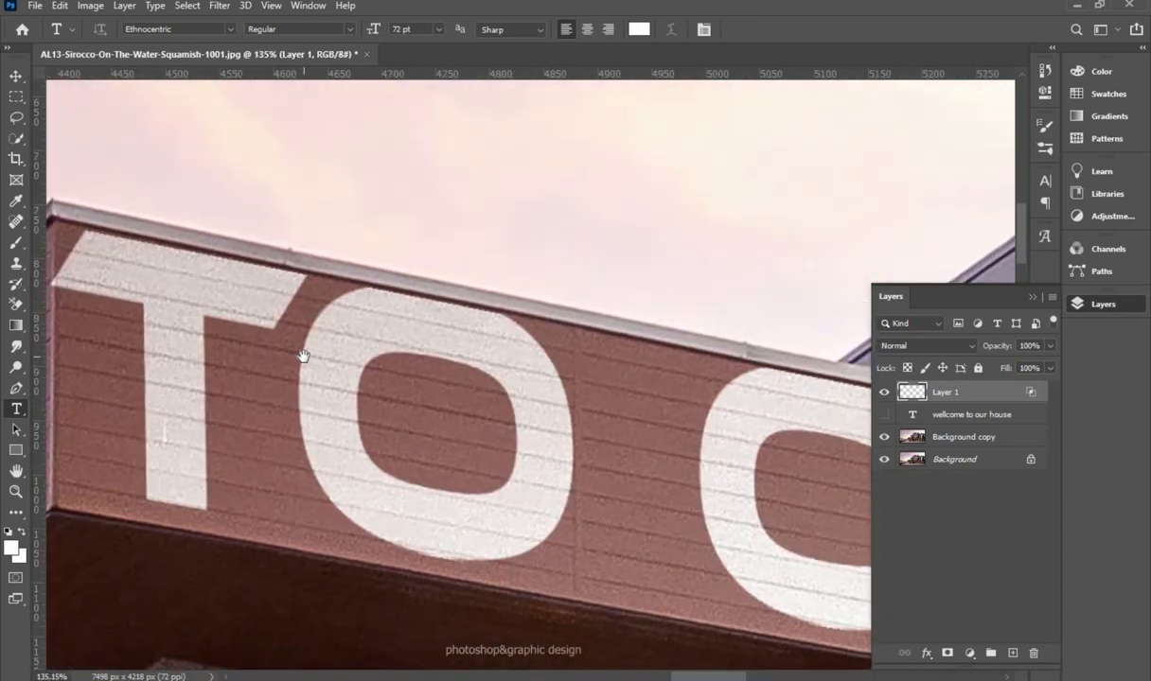
click(1033, 297)
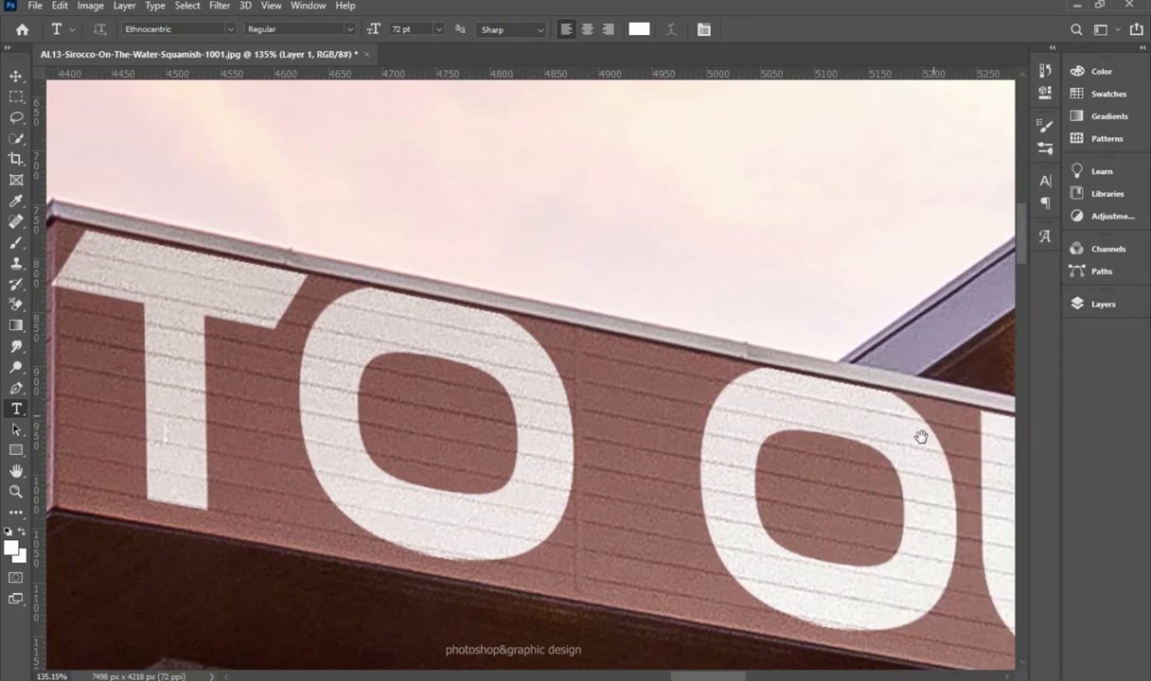
drag(920, 437, 427, 354)
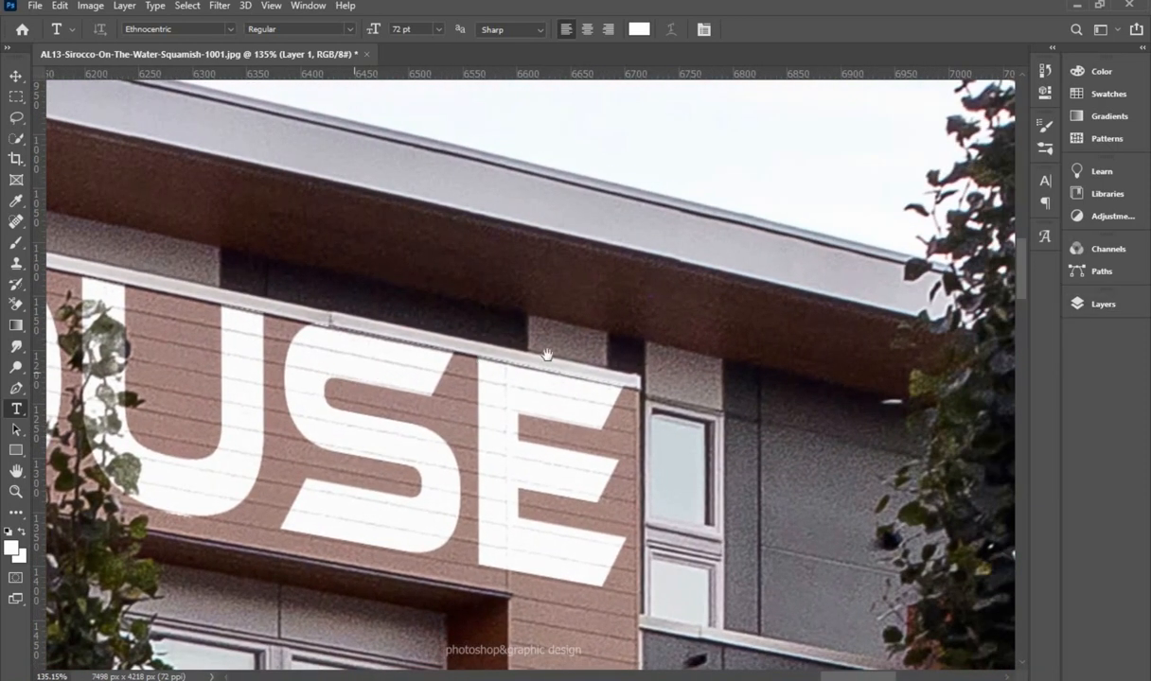
drag(547, 355, 590, 342)
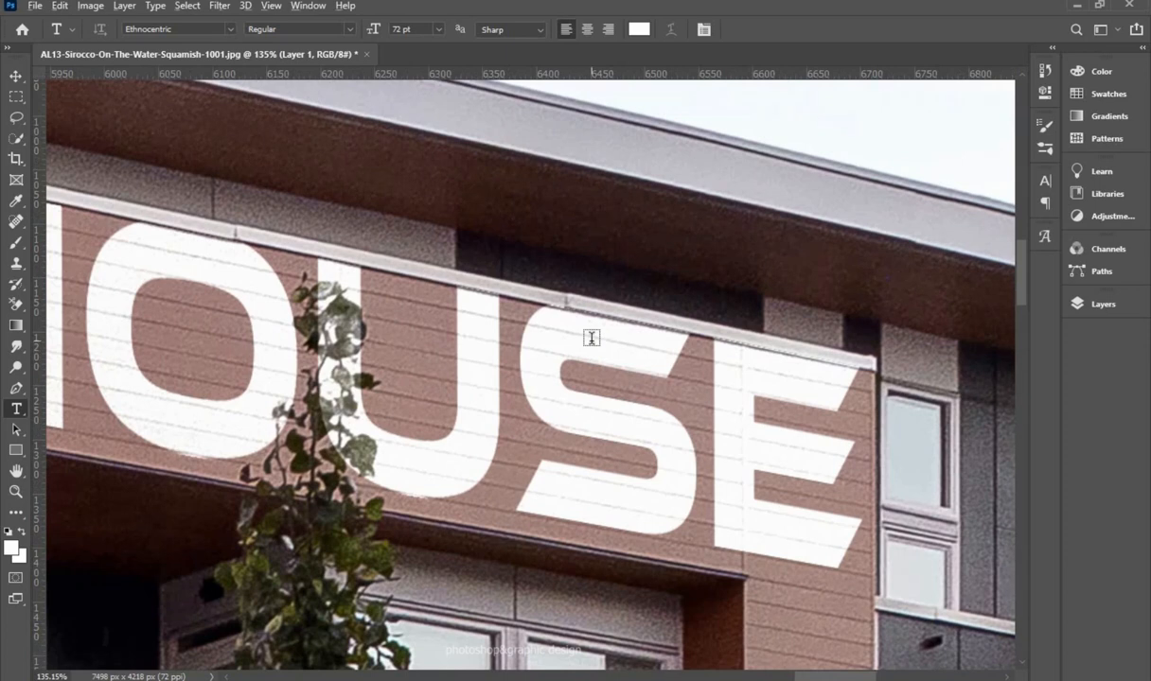
scroll(590, 341, down, 5)
scroll(594, 345, down, 2)
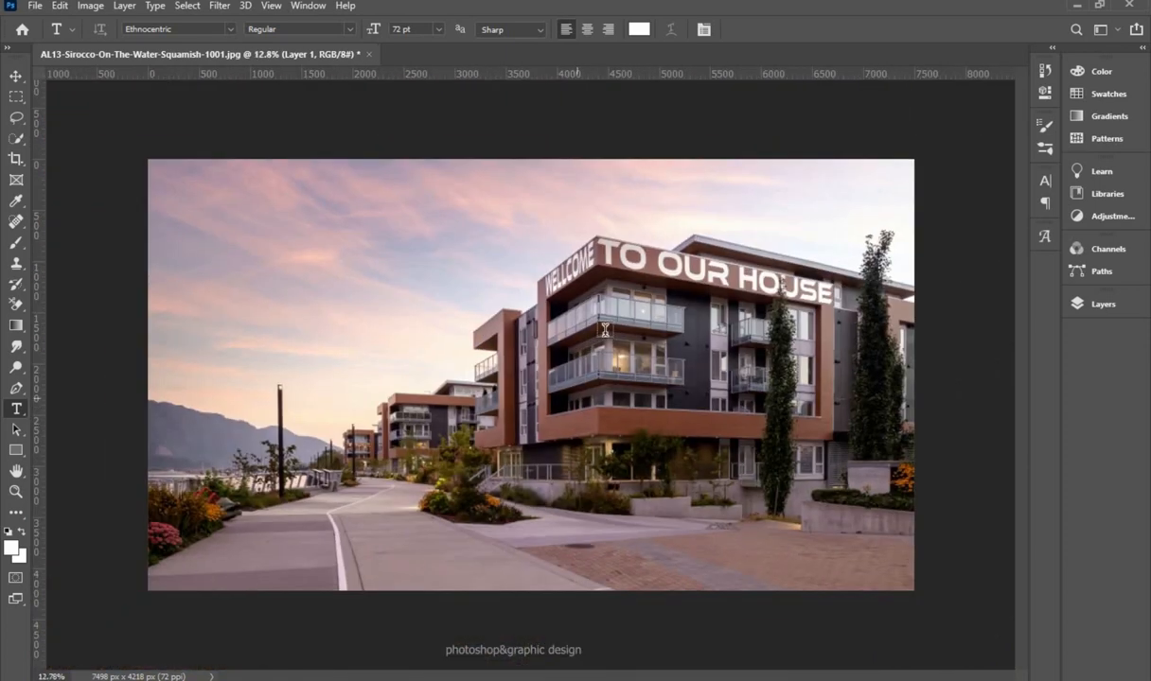
scroll(576, 313, up, 1)
scroll(607, 338, down, 1)
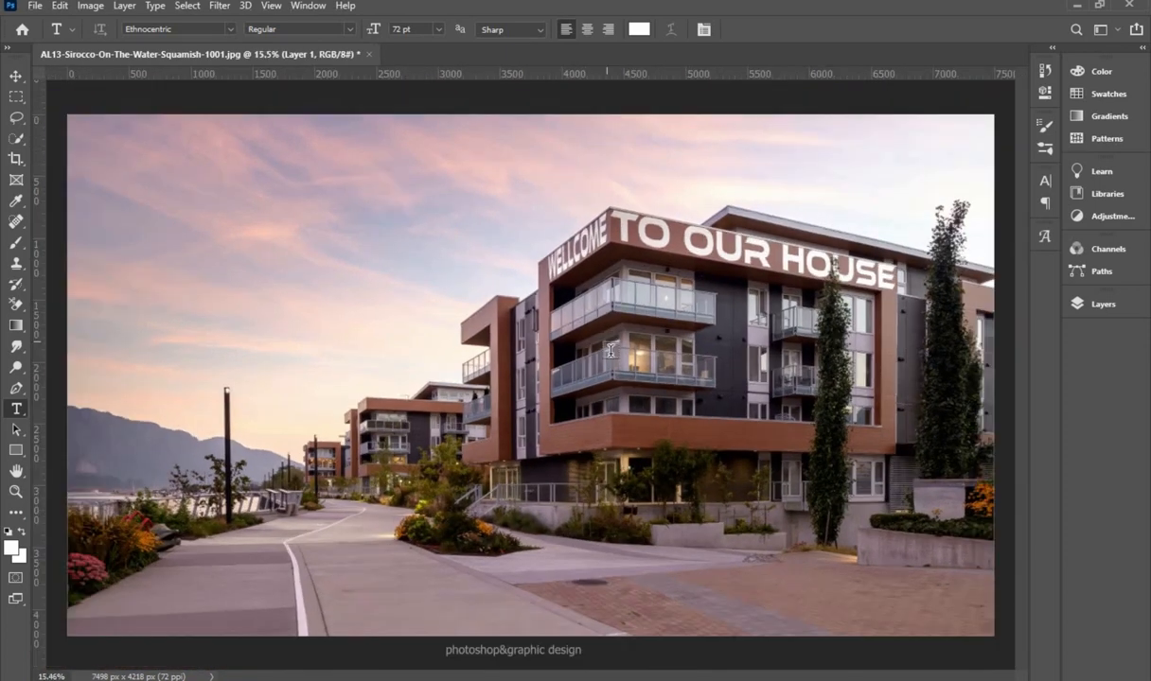
Show the "wellcome to our house" text layer, duplicate it, and hide the original
click(1089, 305)
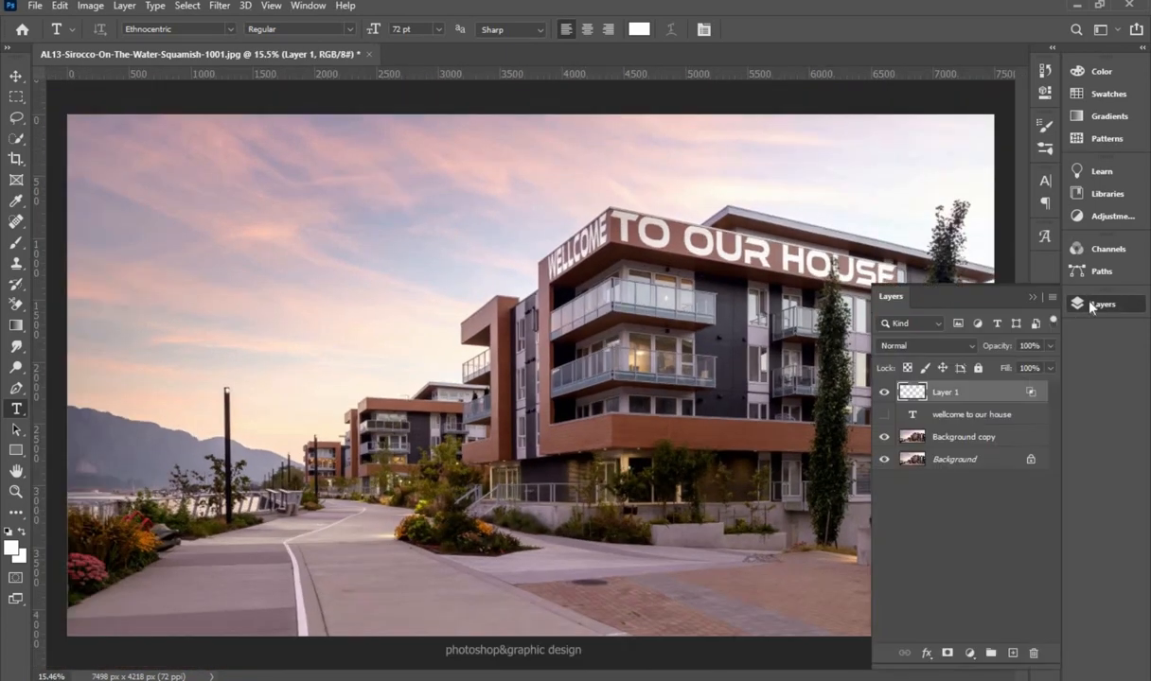
click(949, 421)
click(884, 416)
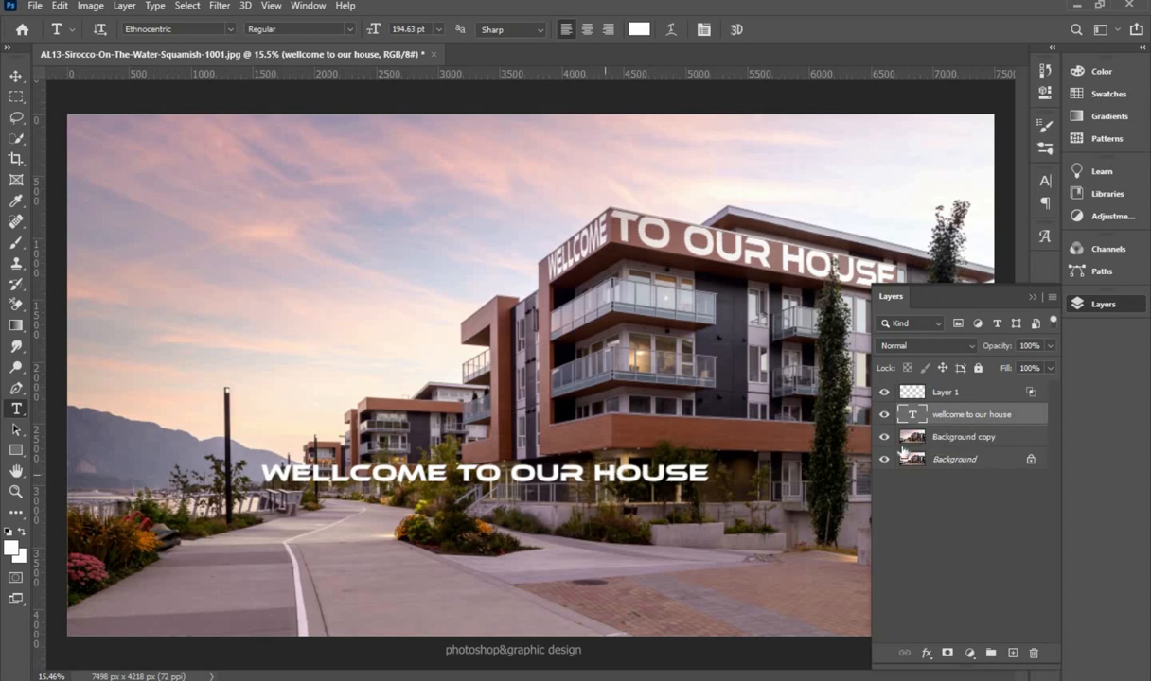
drag(913, 415, 1014, 651)
click(884, 437)
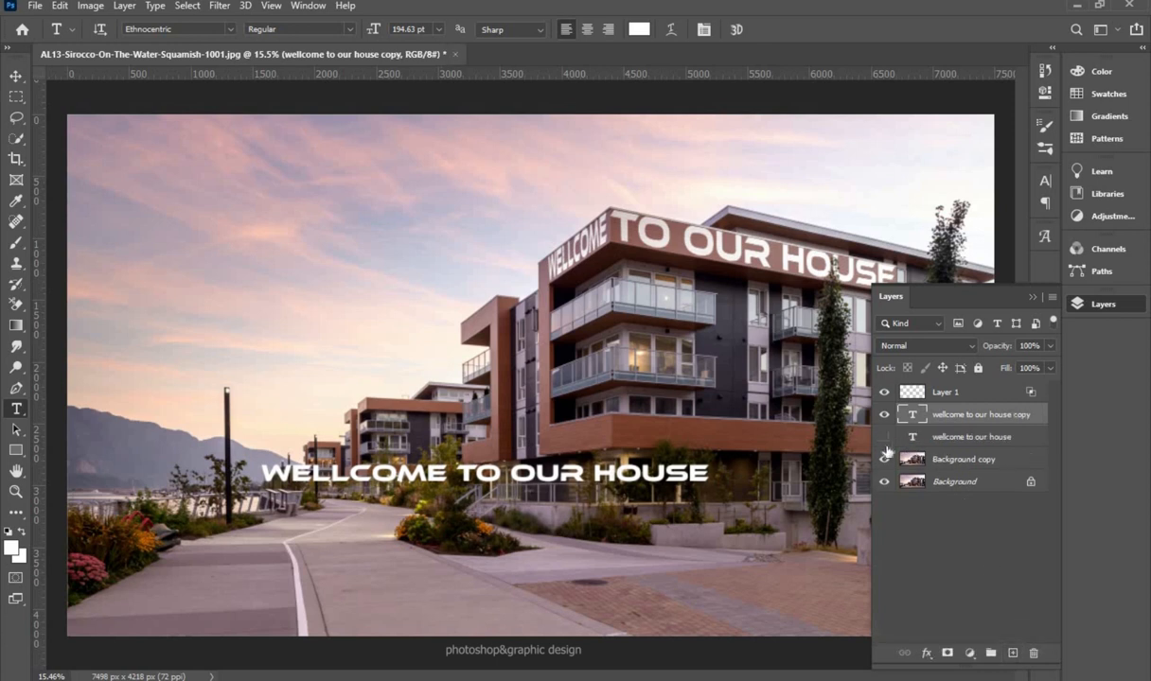
Replace the duplicated text with "best dream house for you" and widen its text box to about 4176 px so it fits on one line
click(535, 470)
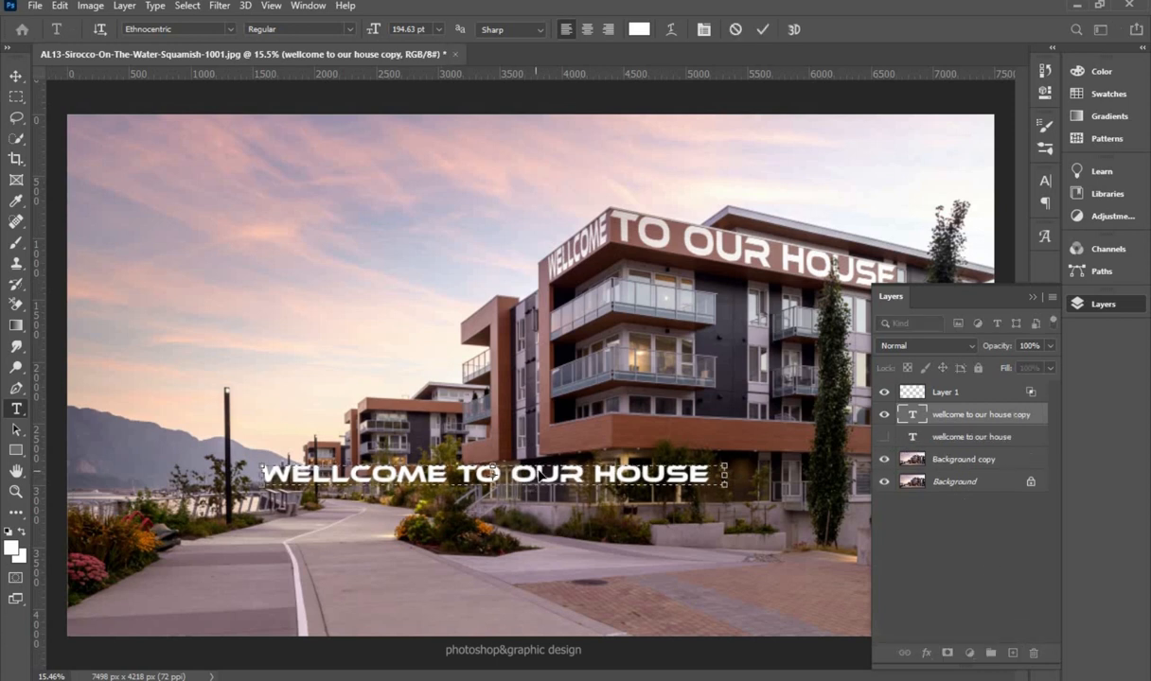
key(ctrl+a)
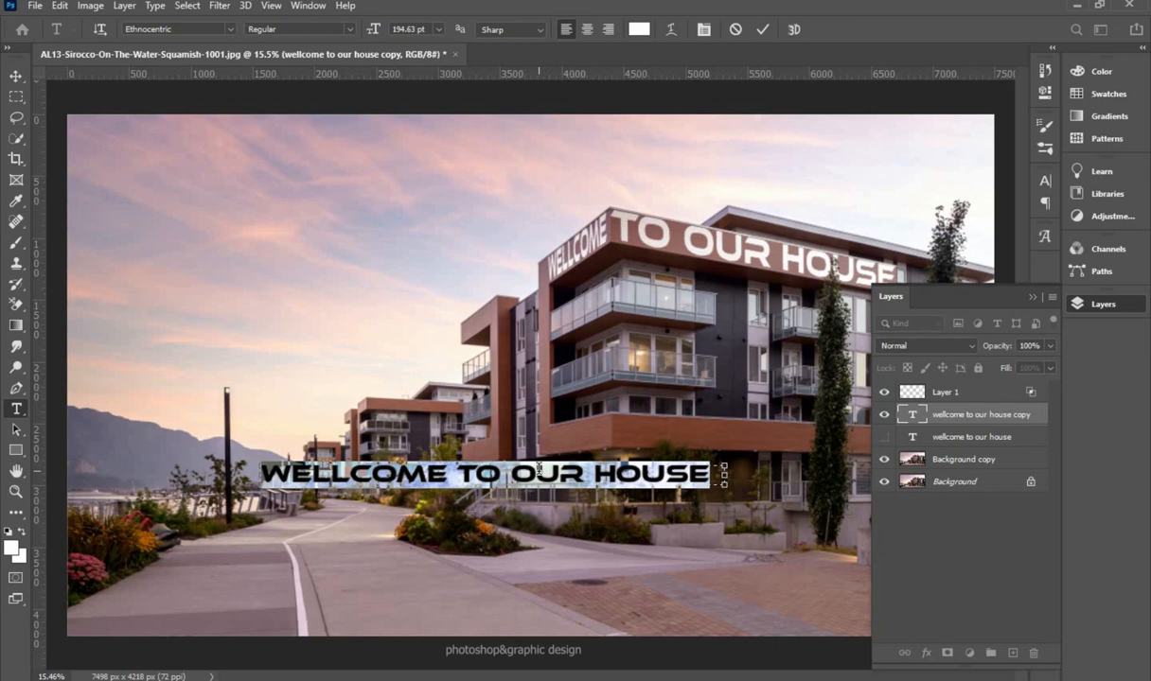
text(B)
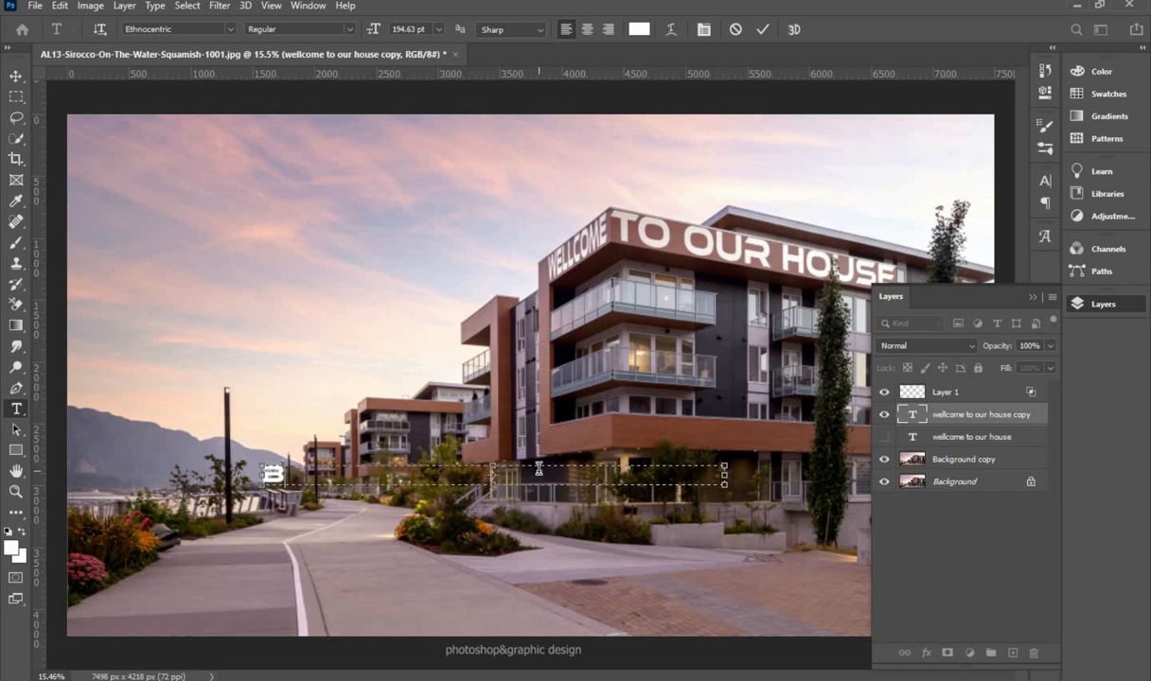
text(EST)
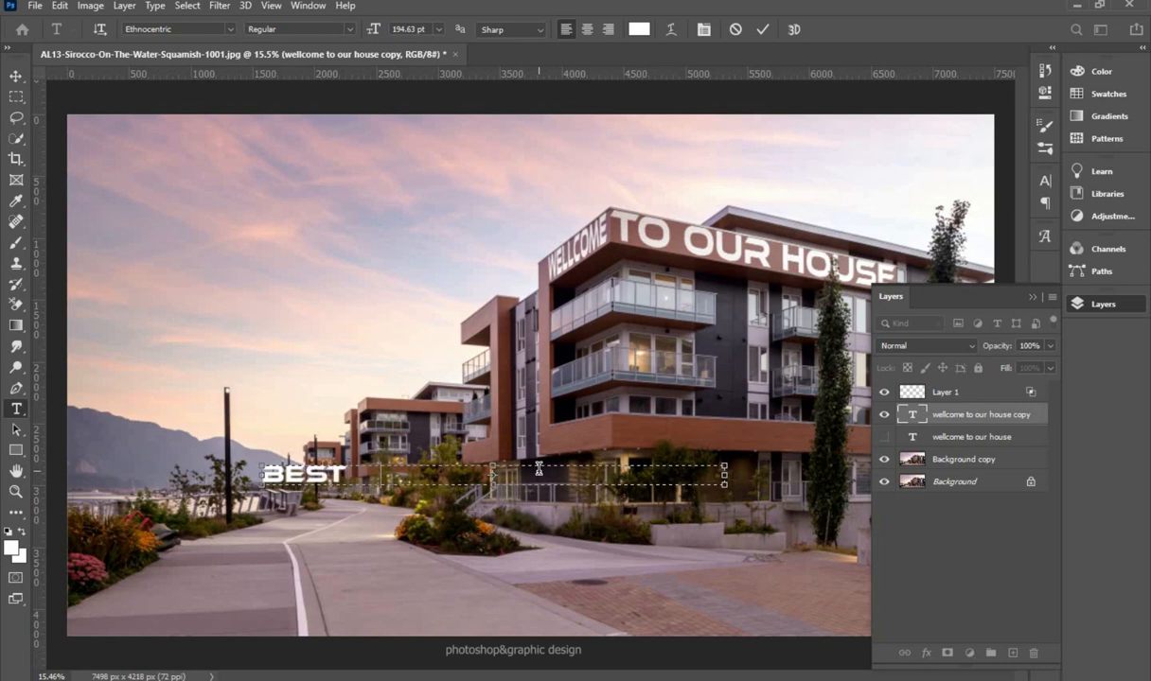
text( DREA)
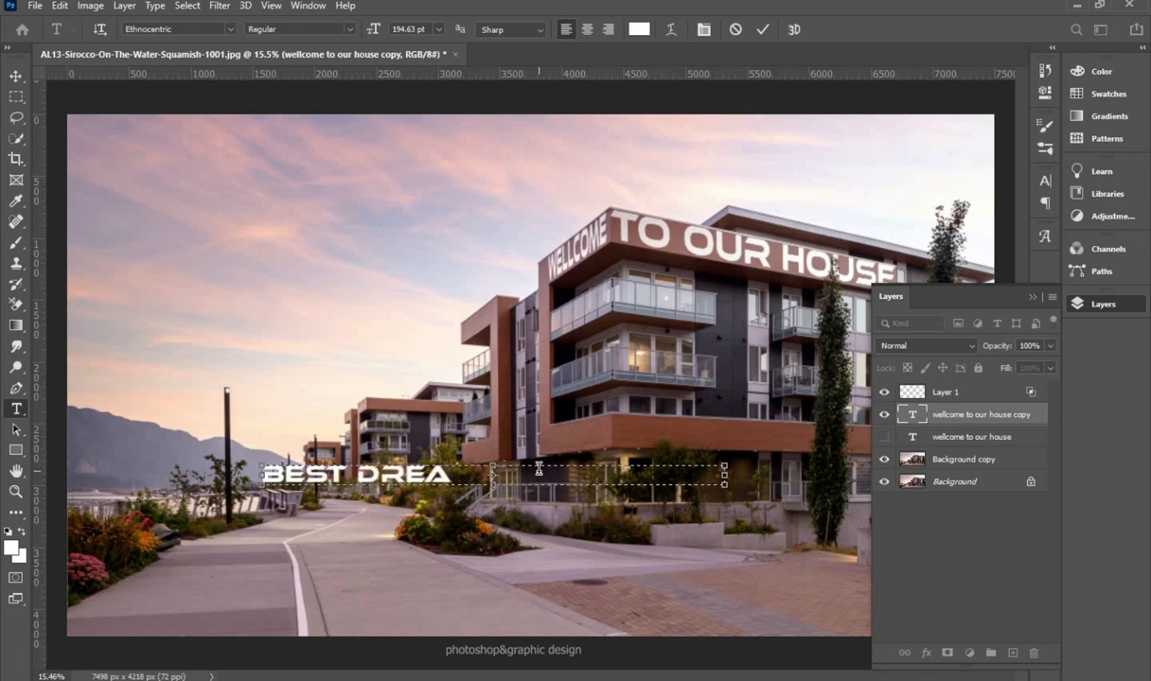
text(M HOURE)
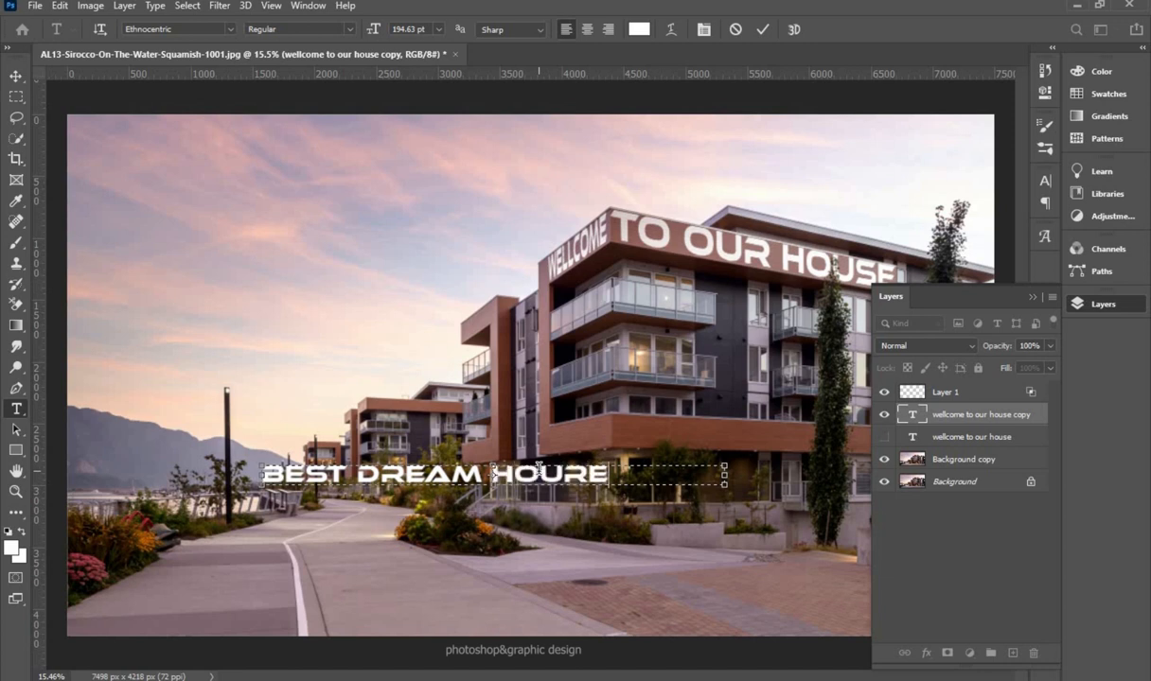
key(BackSpace)
key(BackSpace)
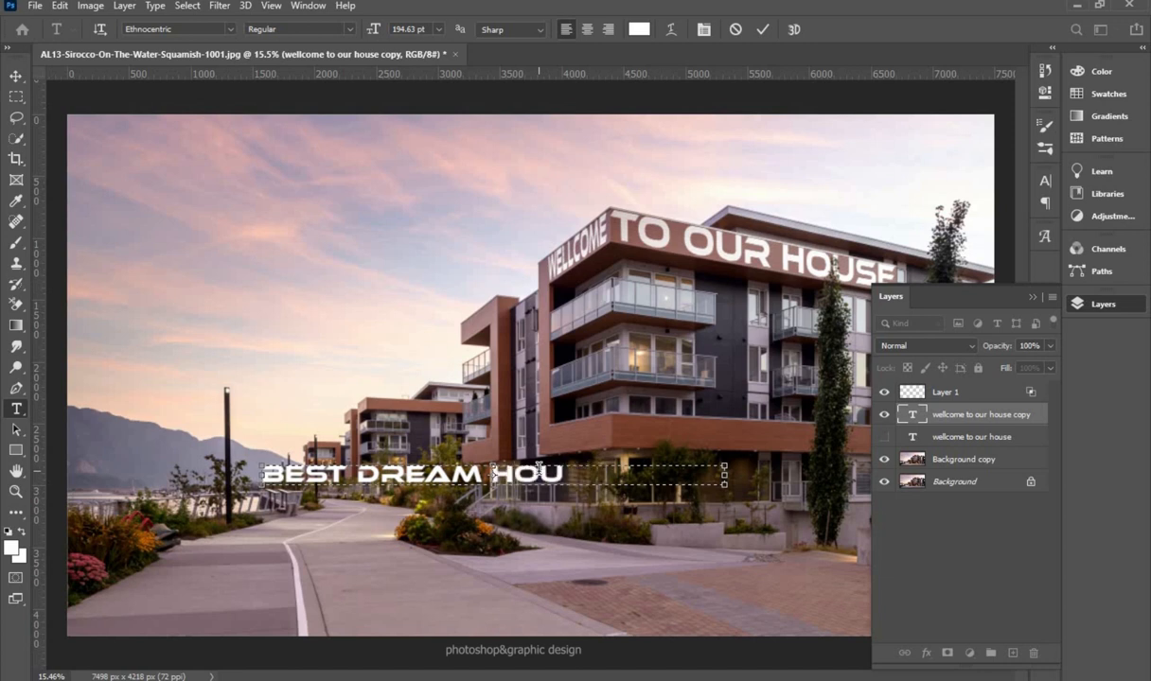
text(SE)
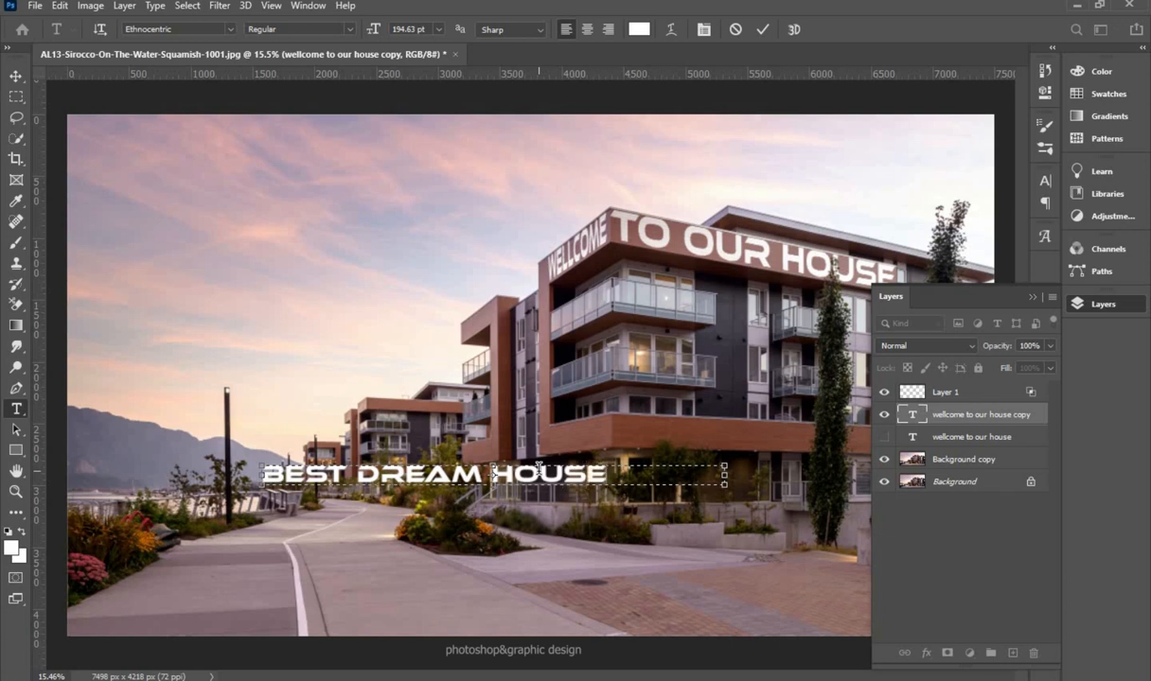
text( FOR YO)
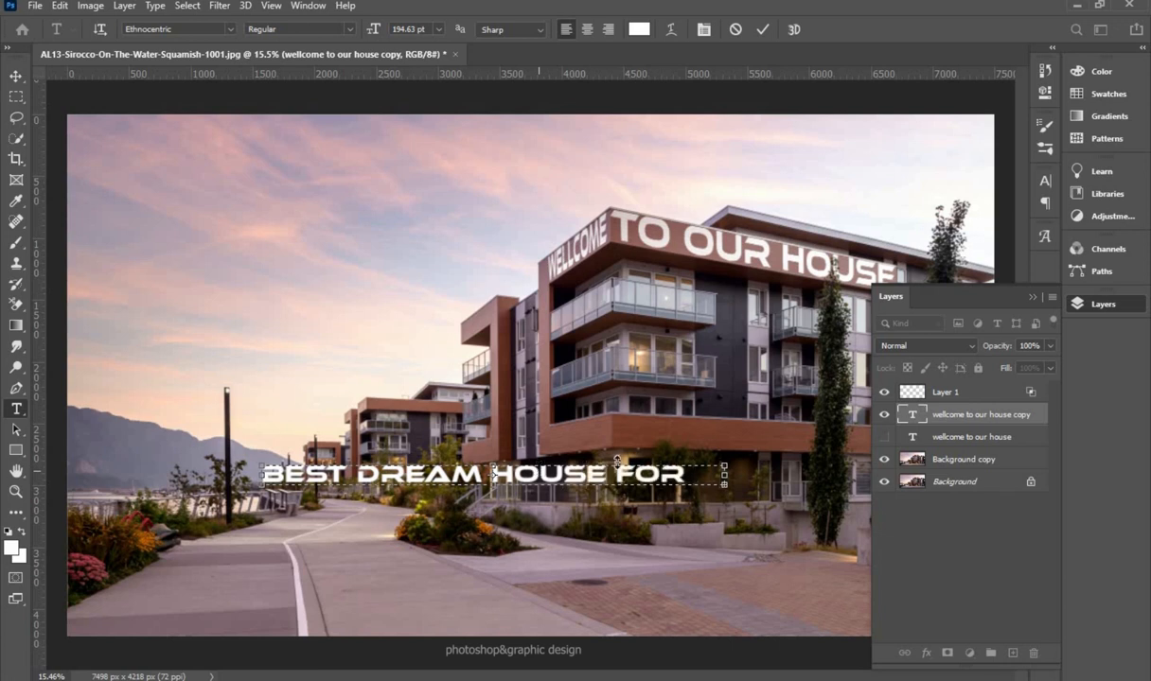
drag(725, 474, 778, 470)
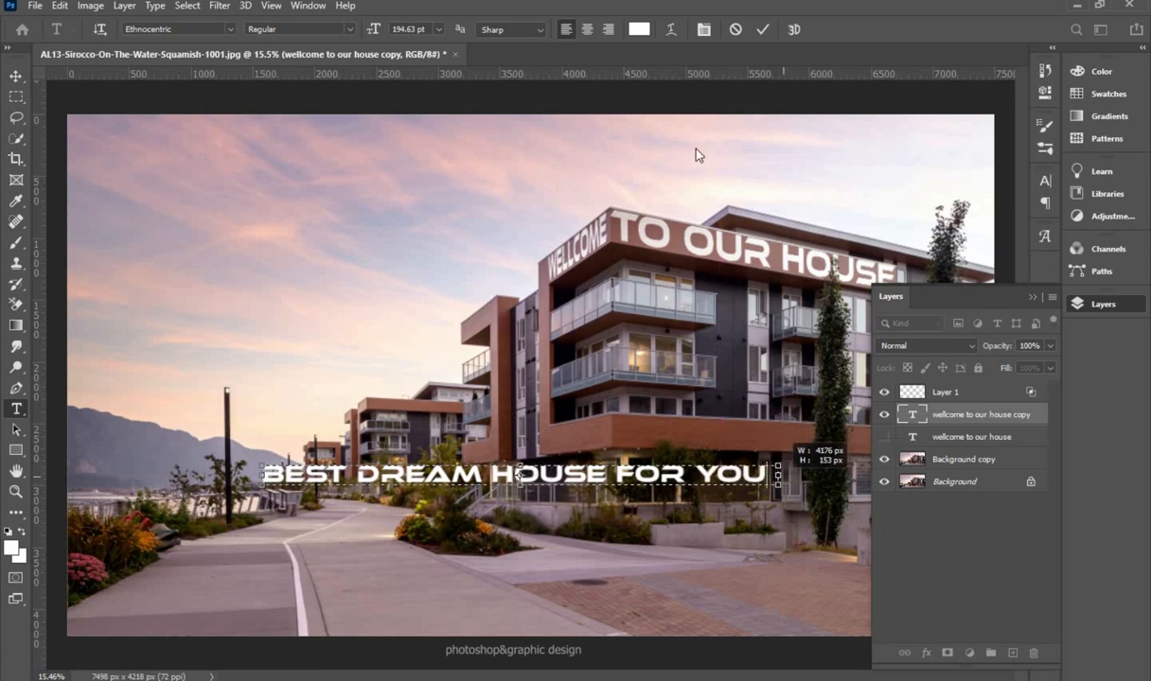
click(761, 31)
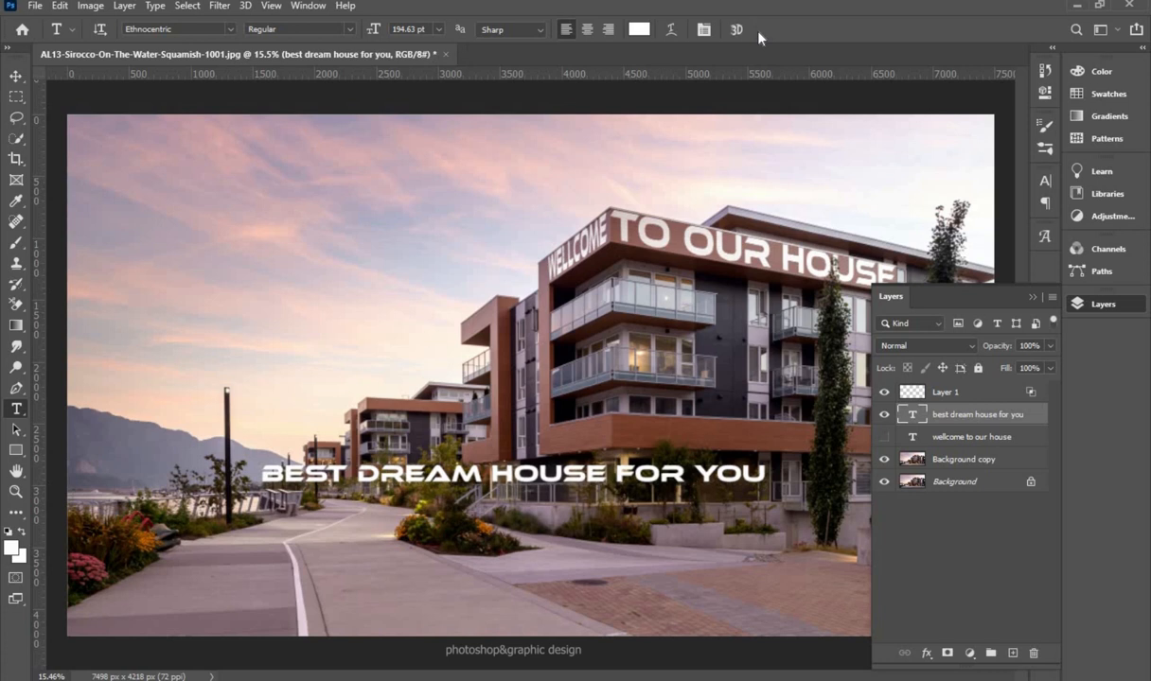
Select the pixels of the "best dream house for you" text layer
right_click(914, 421)
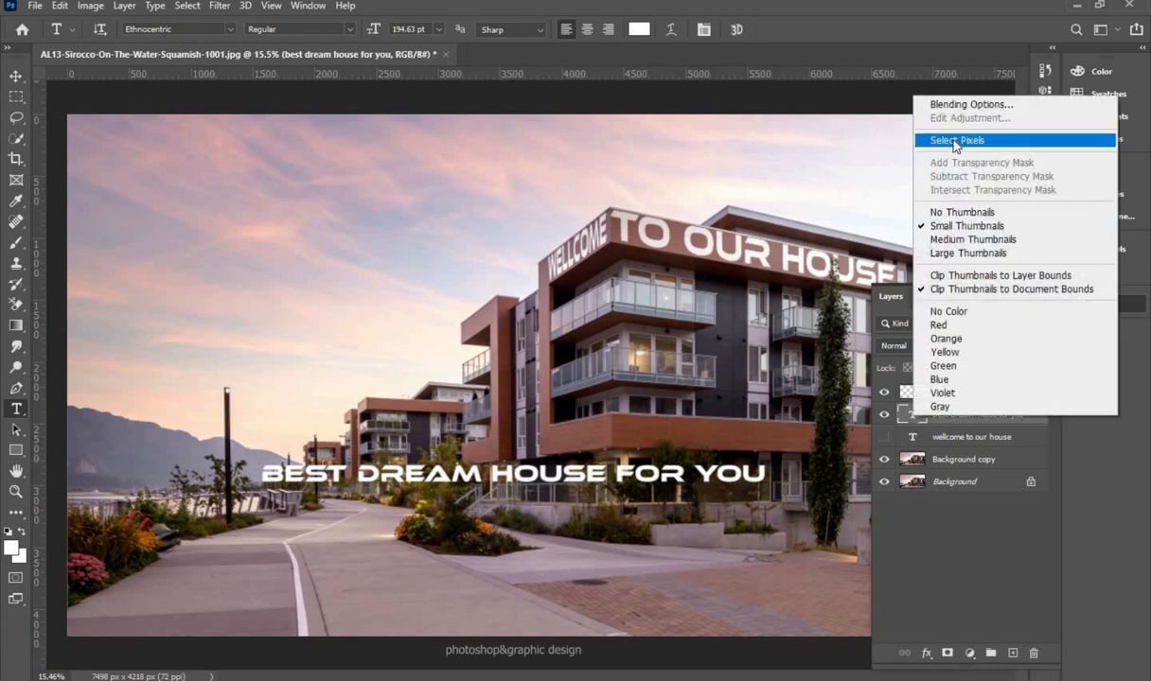
click(954, 141)
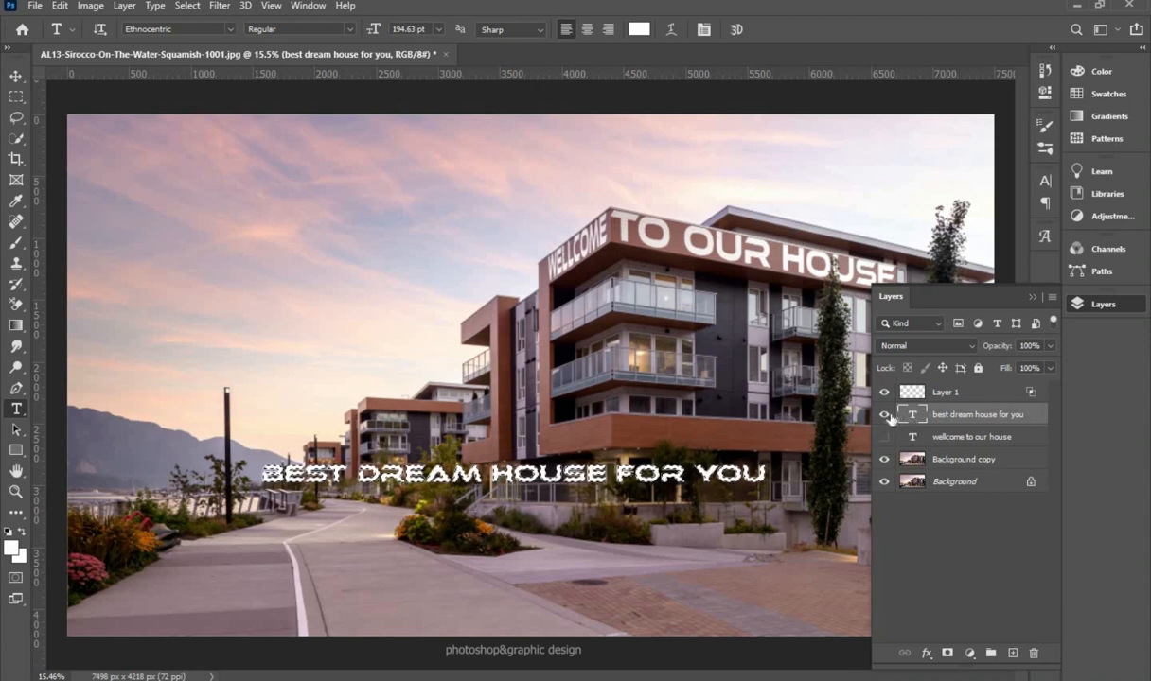
Hide the "best dream house for you" layer, clear the selection, and add a new empty layer above it
click(885, 416)
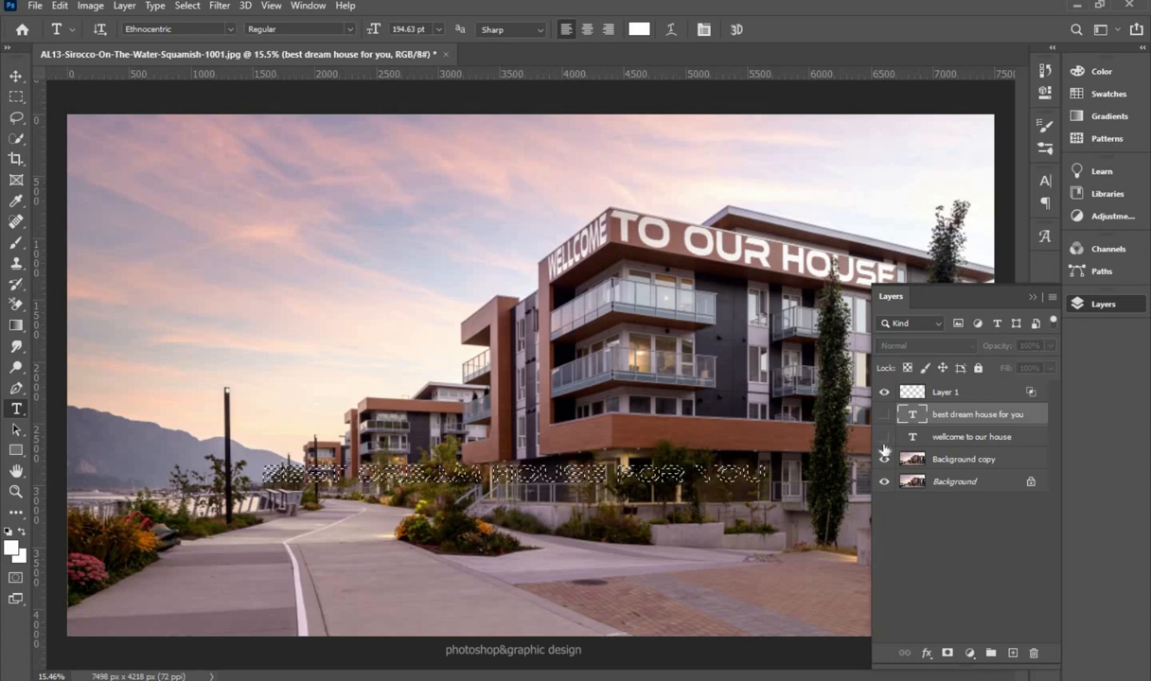
key(ctrl+d)
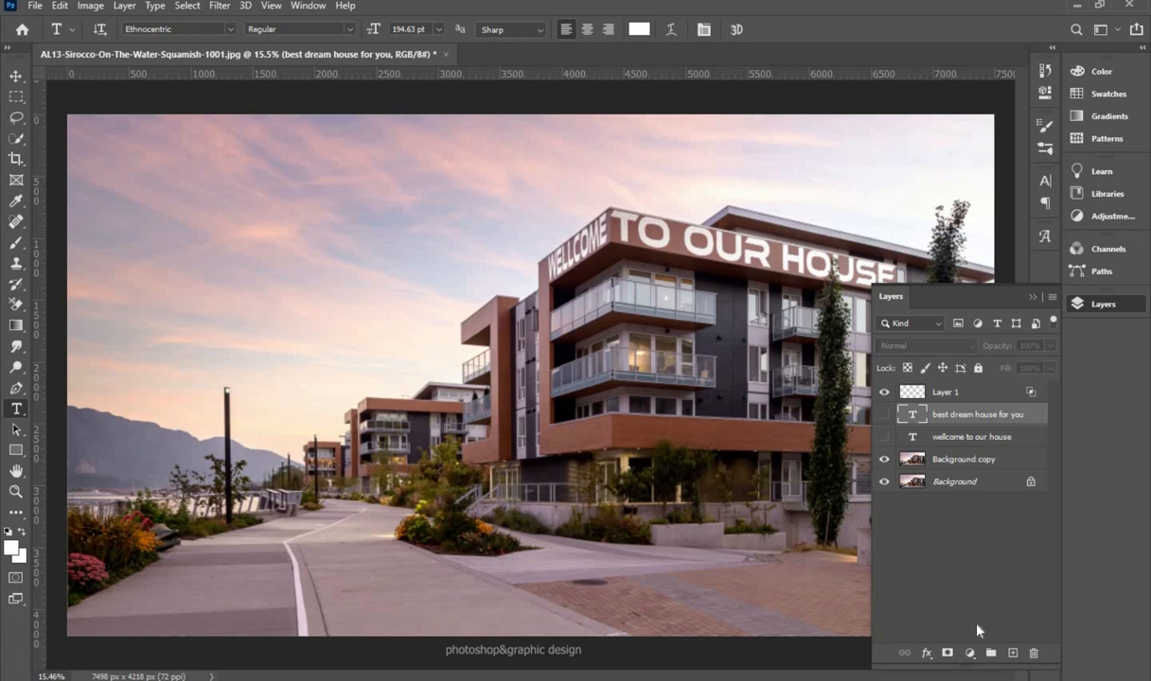
click(1011, 653)
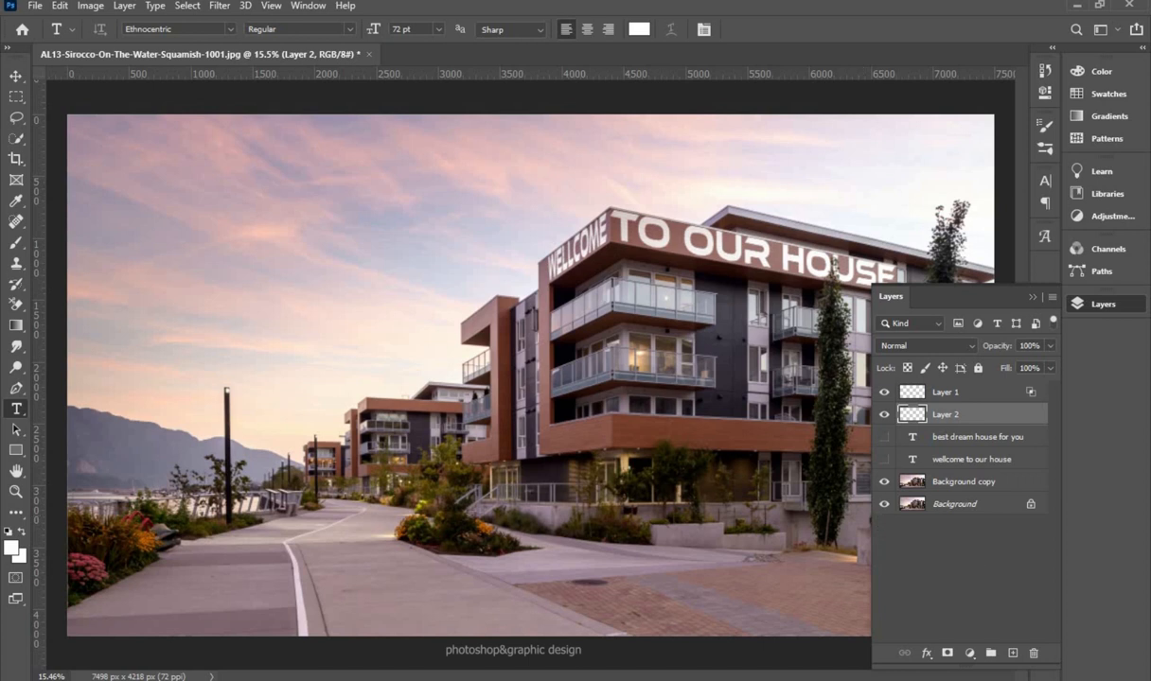
Paste the copied "best dream house for you" text into Vanishing Point on Layer 2
click(219, 7)
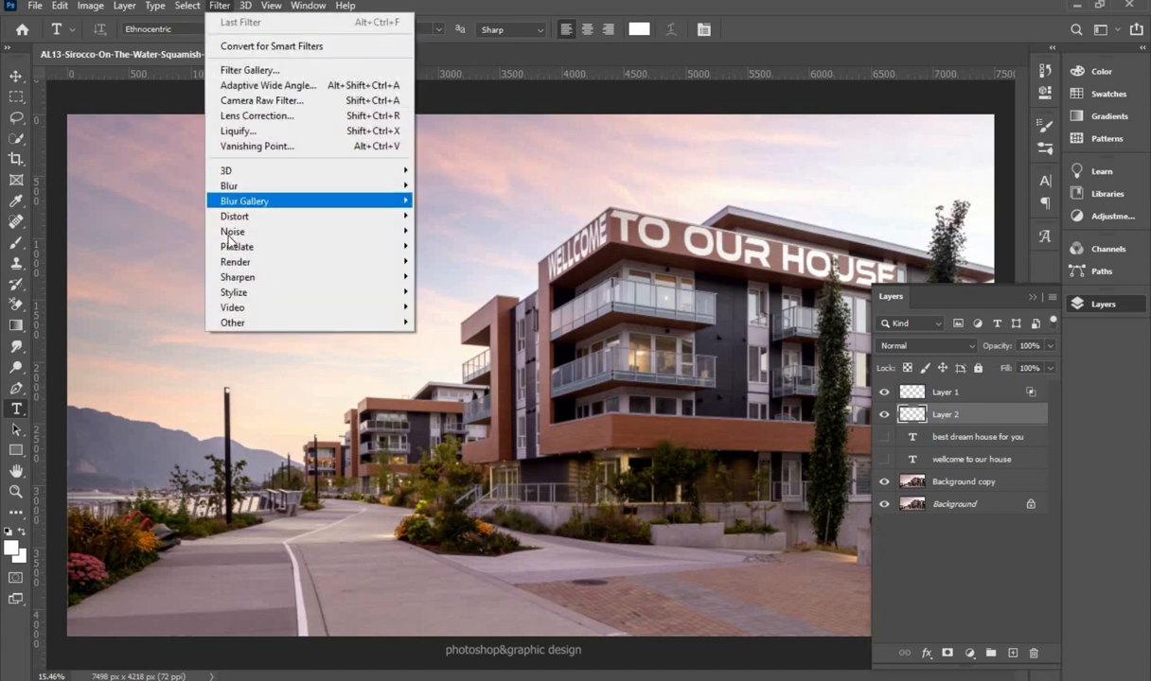
click(288, 151)
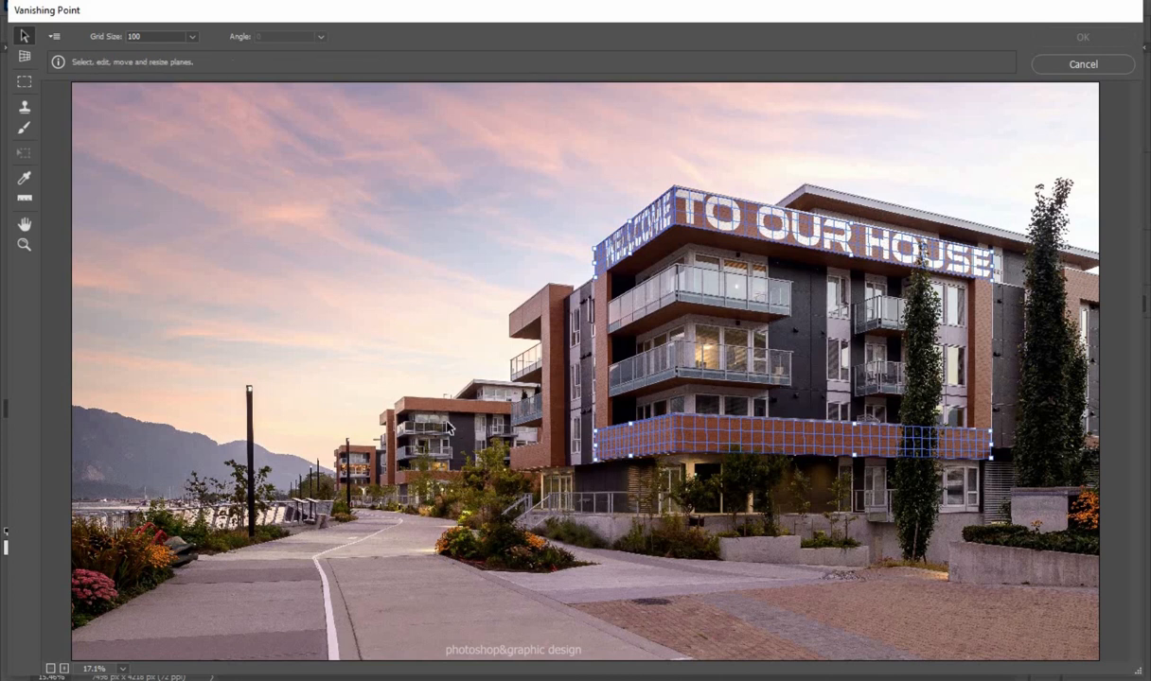
key(alt)
key(ctrl+v)
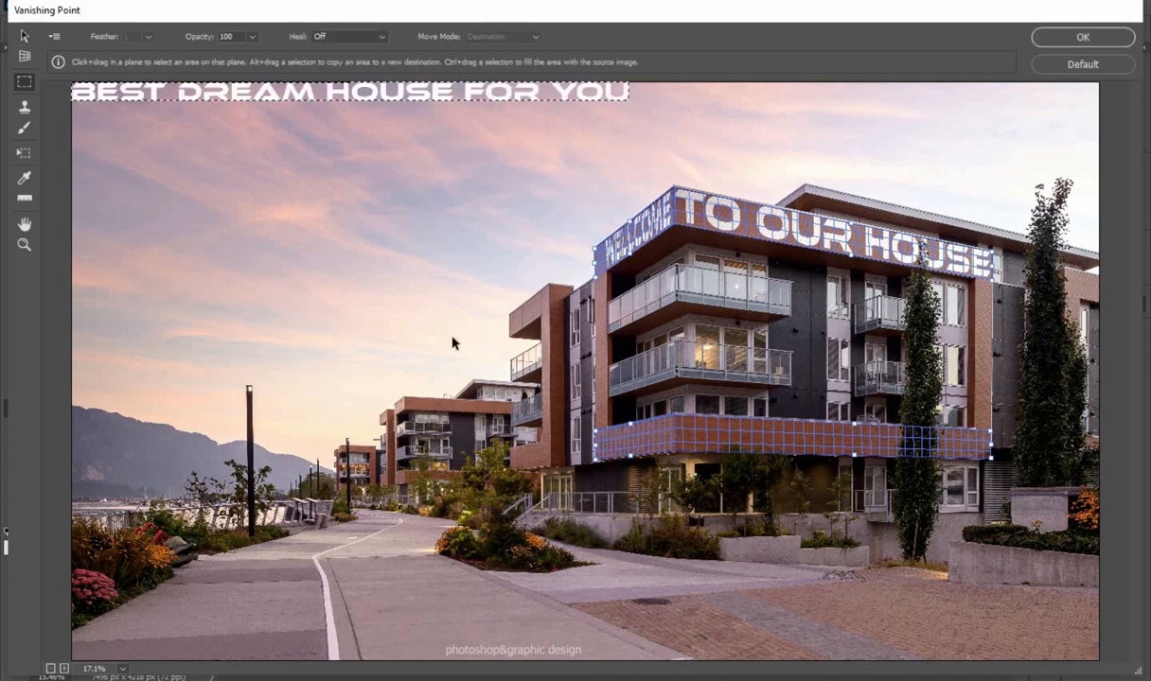
Shrink the pasted text with the Transform tool and place it on the building's lower brick band
key(t)
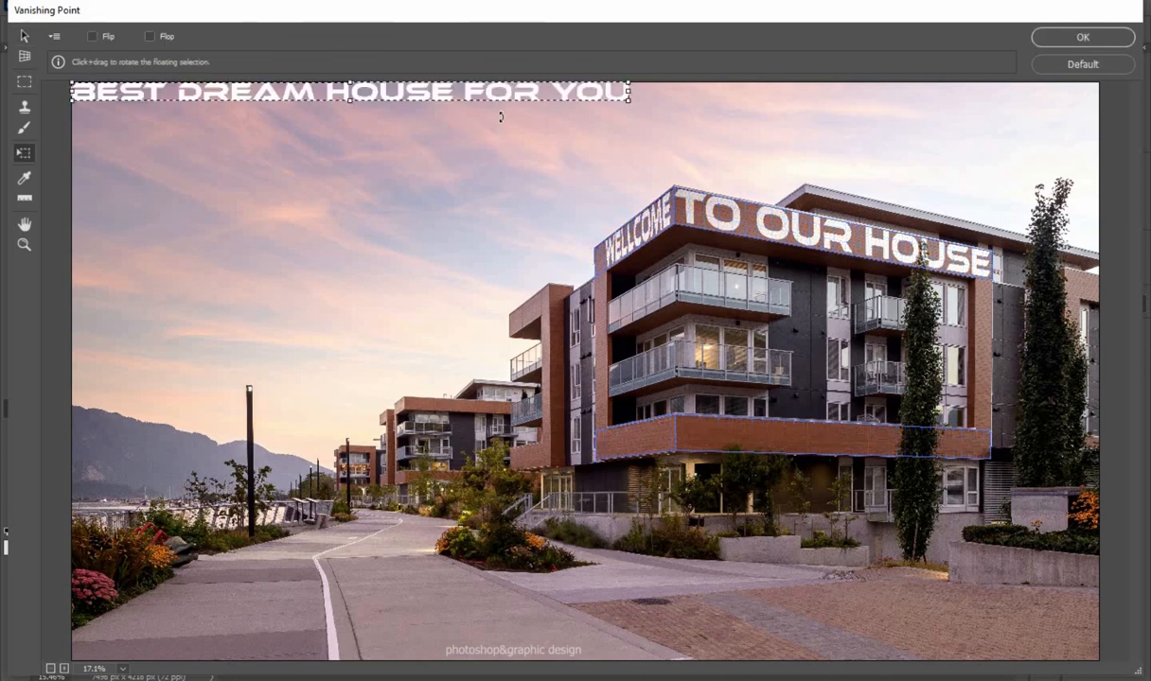
drag(607, 91, 365, 267)
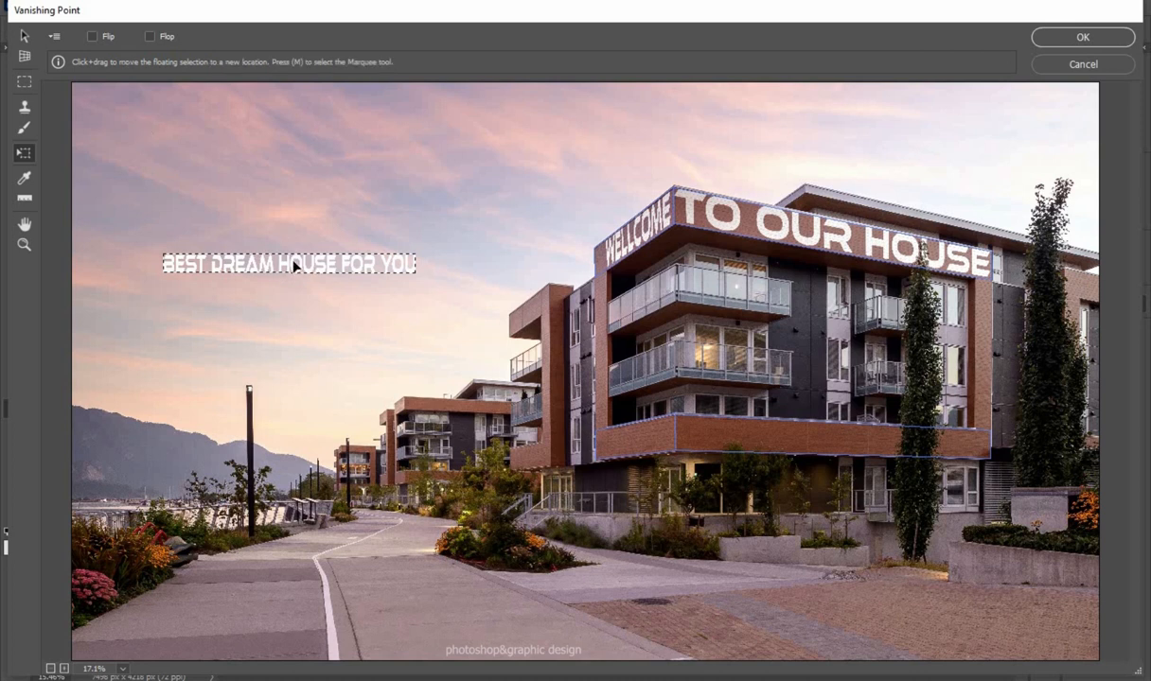
drag(295, 267, 791, 409)
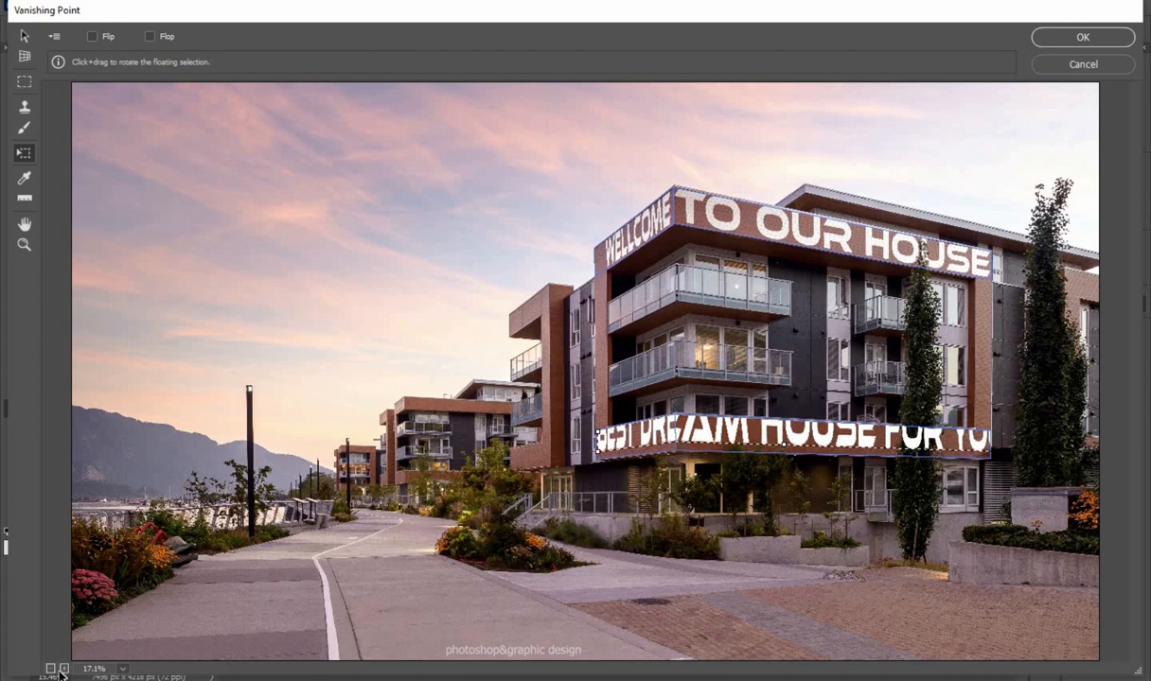
Resize and reposition the text within the lower band so the whole phrase fits between the band's two ends
click(63, 669)
click(63, 669)
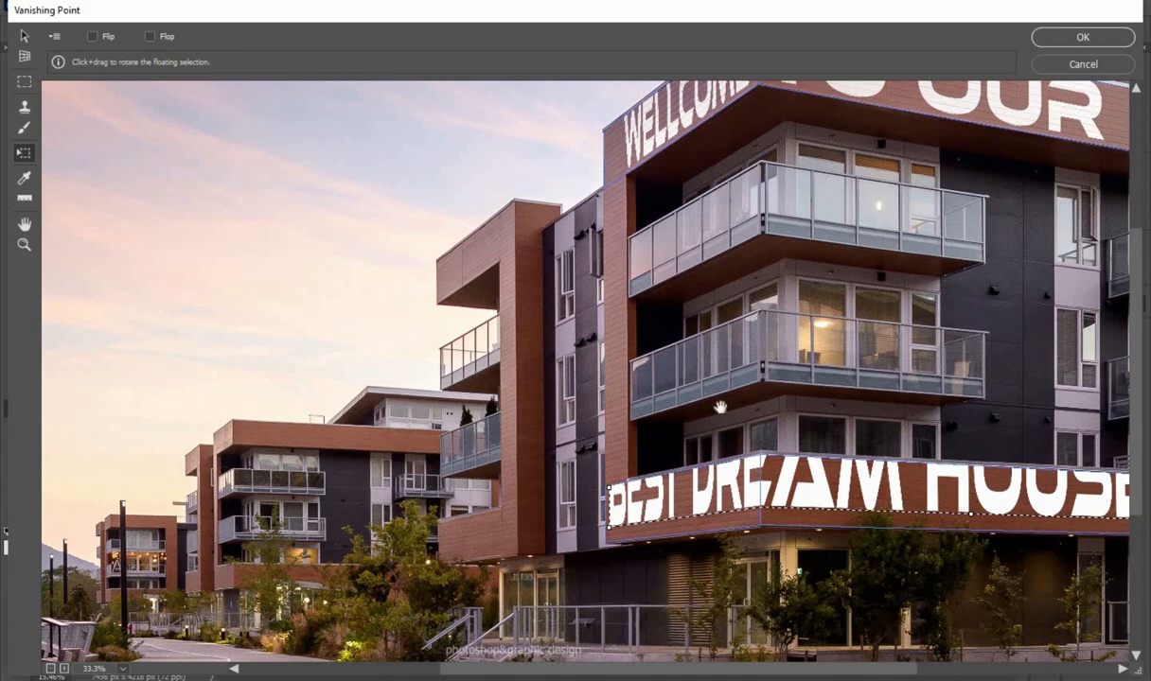
key(space)
drag(603, 353, 235, 247)
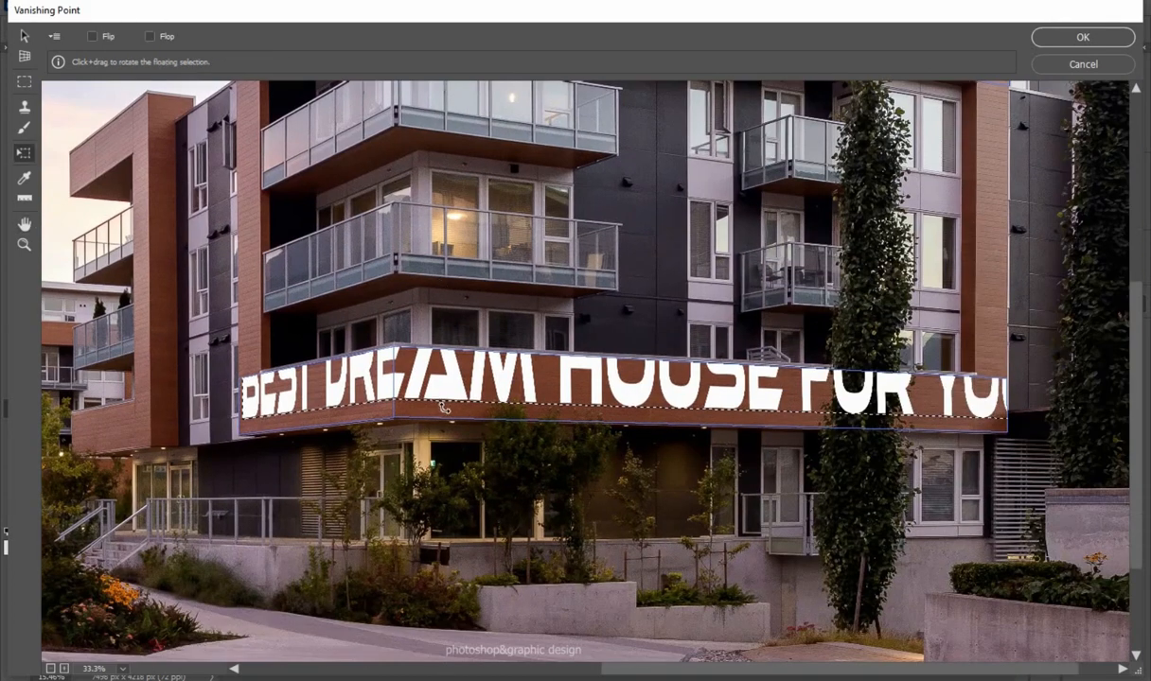
drag(567, 407, 614, 406)
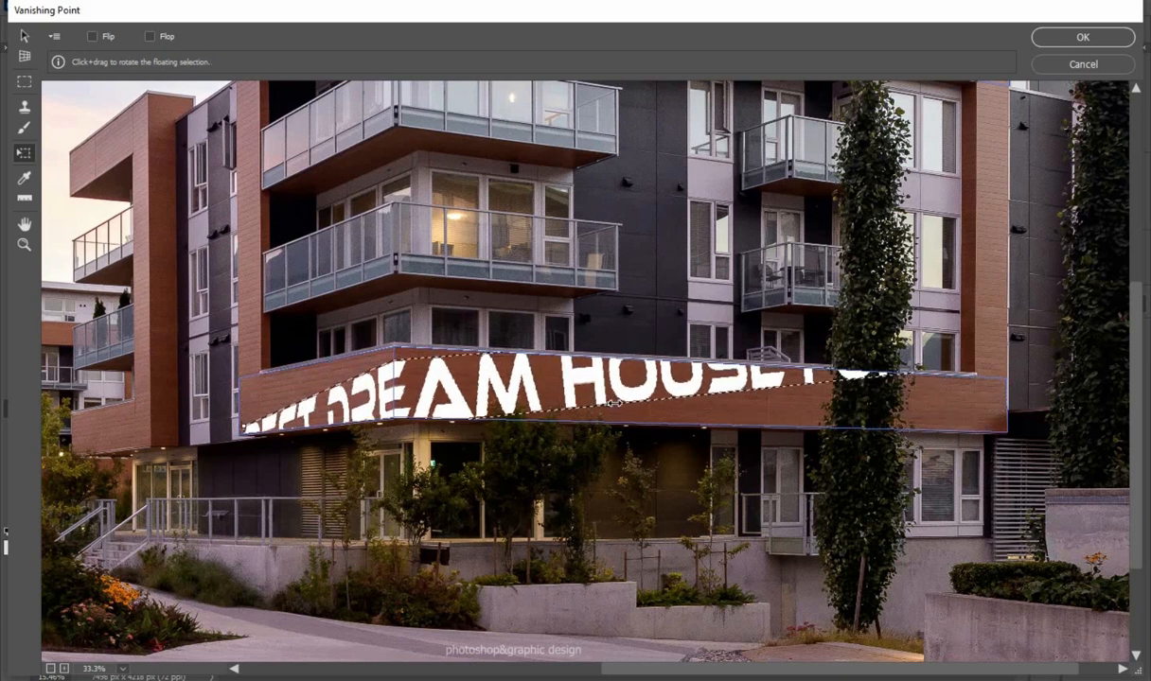
key(ctrl+z)
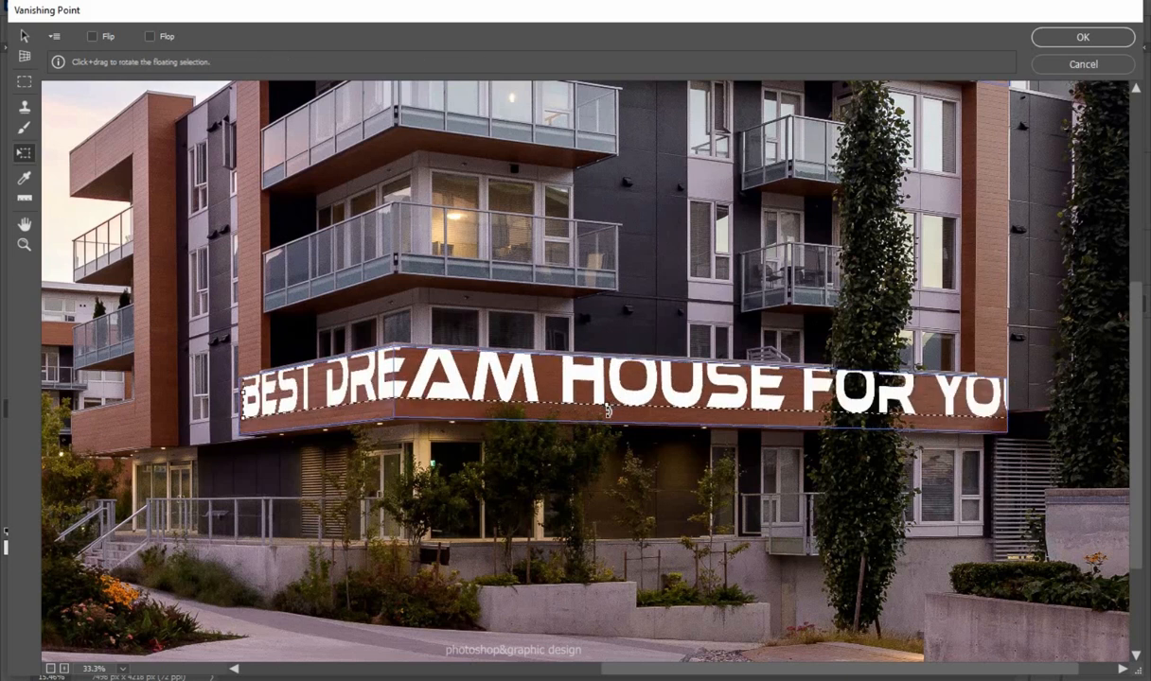
mouse_move(606, 402)
mouse_down()
mouse_move(616, 378)
mouse_move(613, 400)
mouse_up()
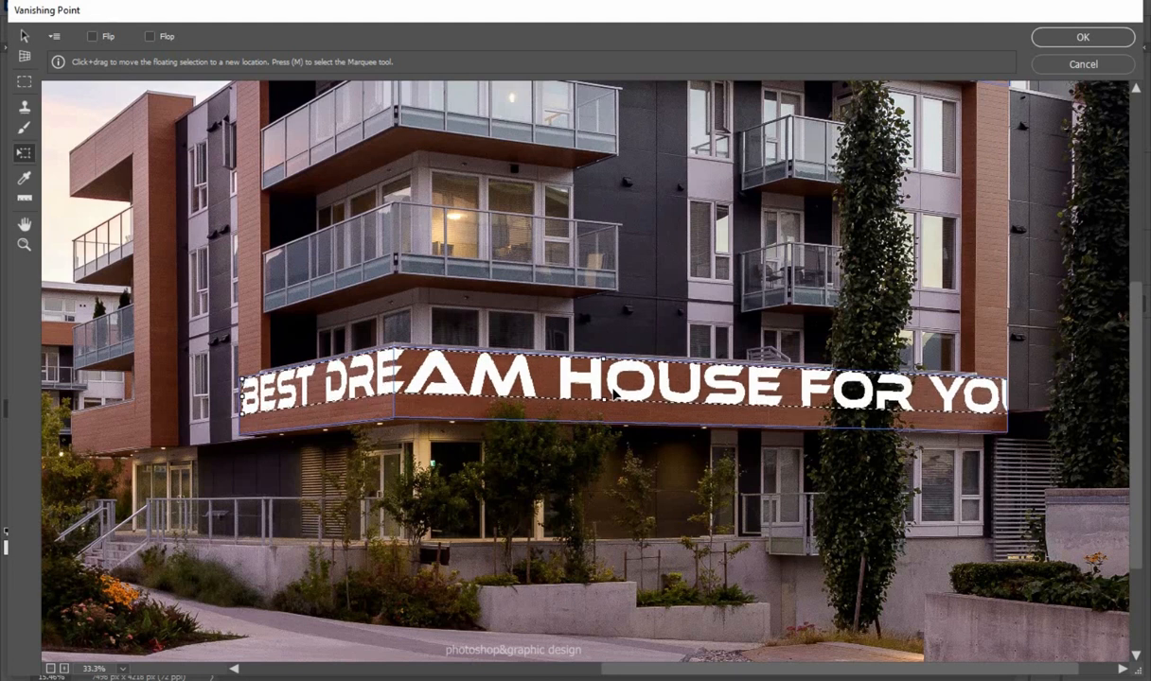
drag(613, 394, 536, 392)
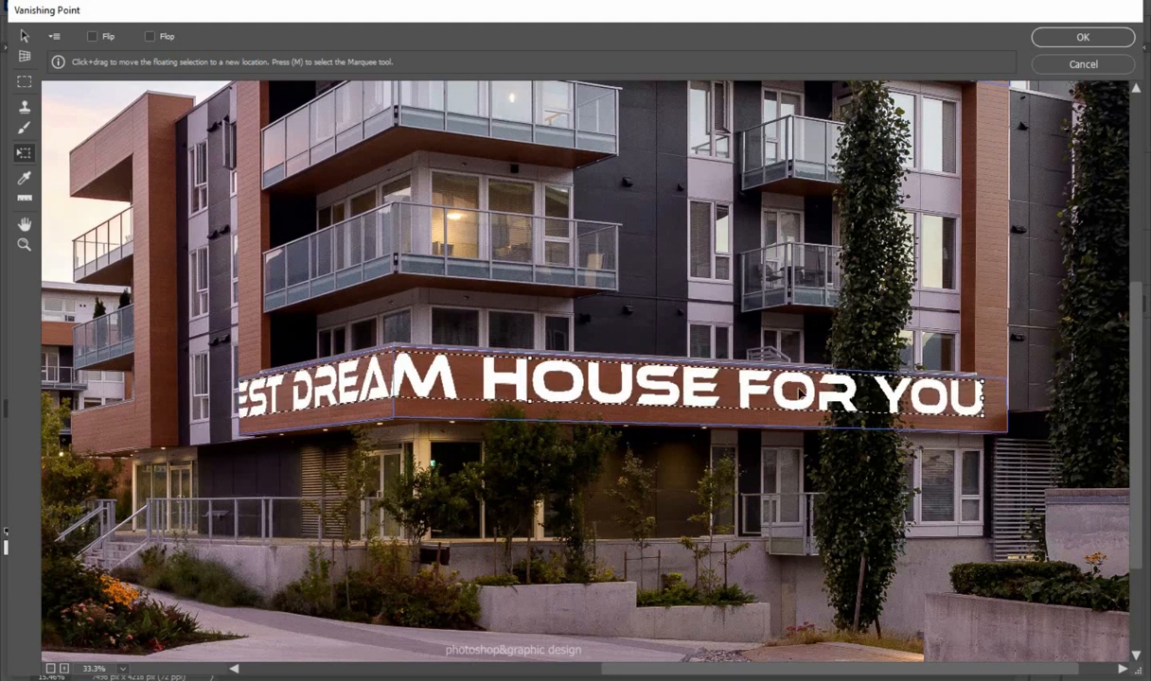
drag(984, 393, 947, 393)
drag(646, 398, 694, 391)
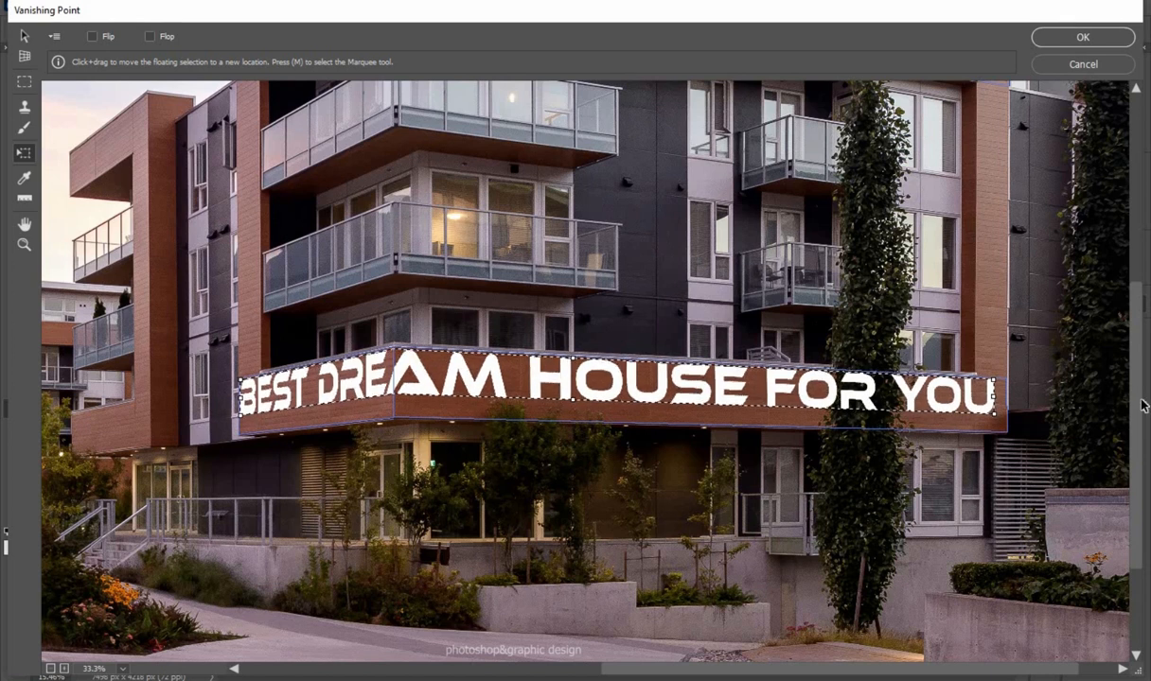
Stretch the text to the lower band's full width and height, and apply the Vanishing Point result
drag(1001, 396, 1005, 395)
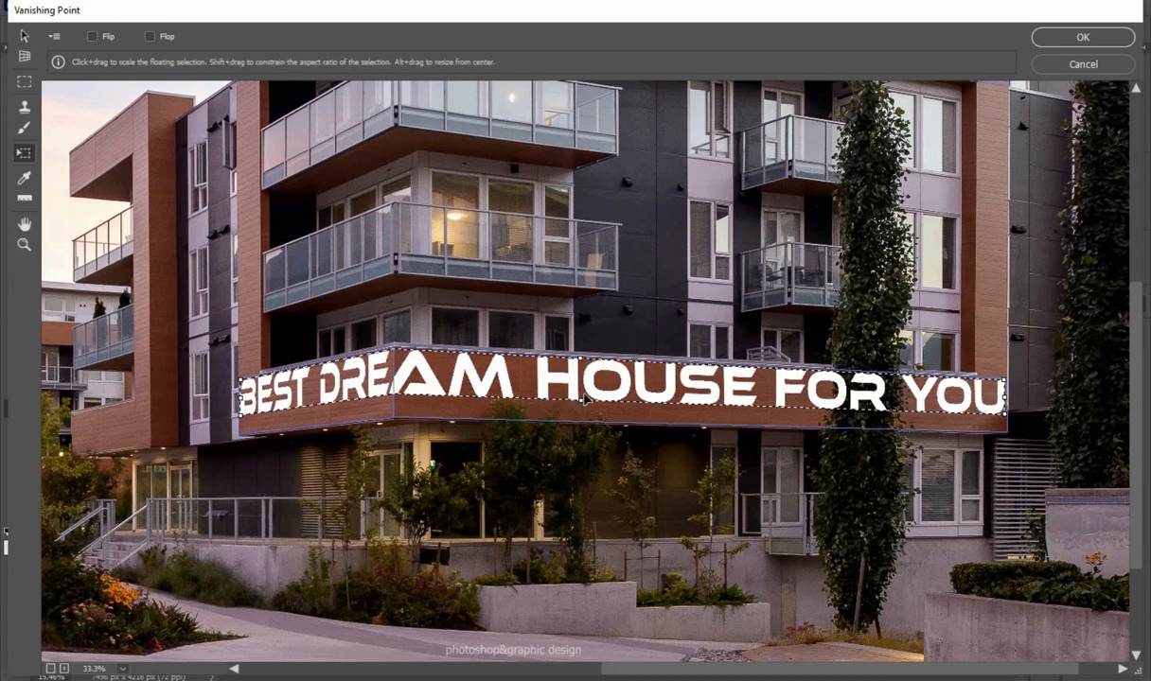
drag(582, 401, 580, 422)
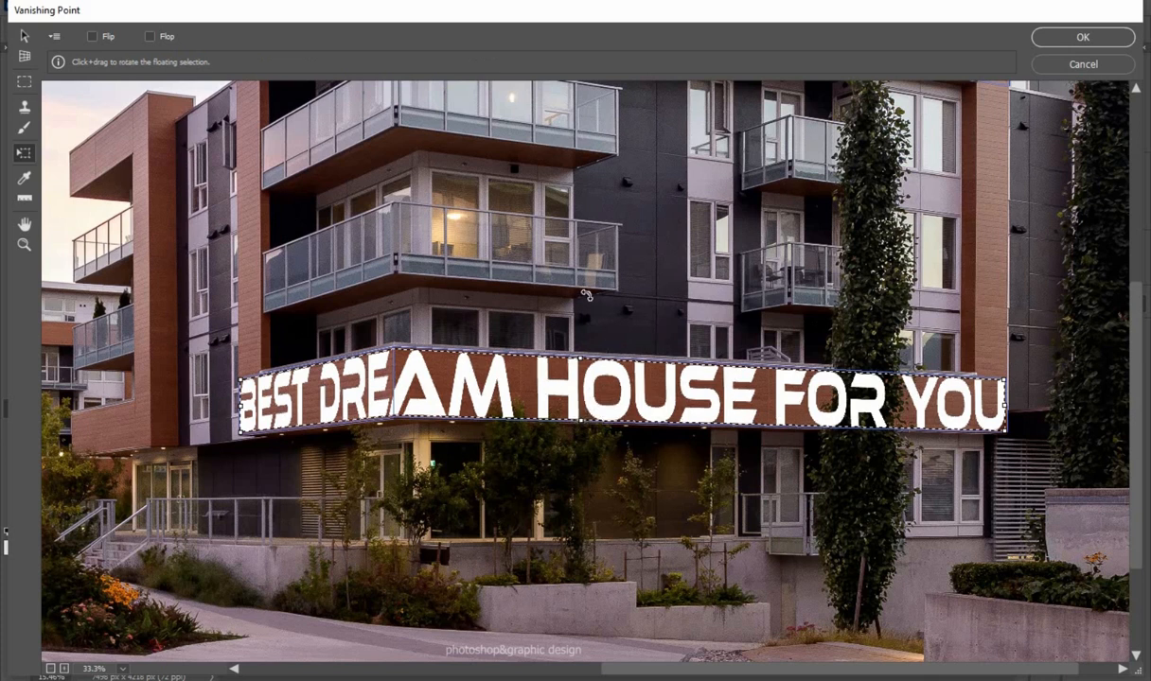
click(1081, 35)
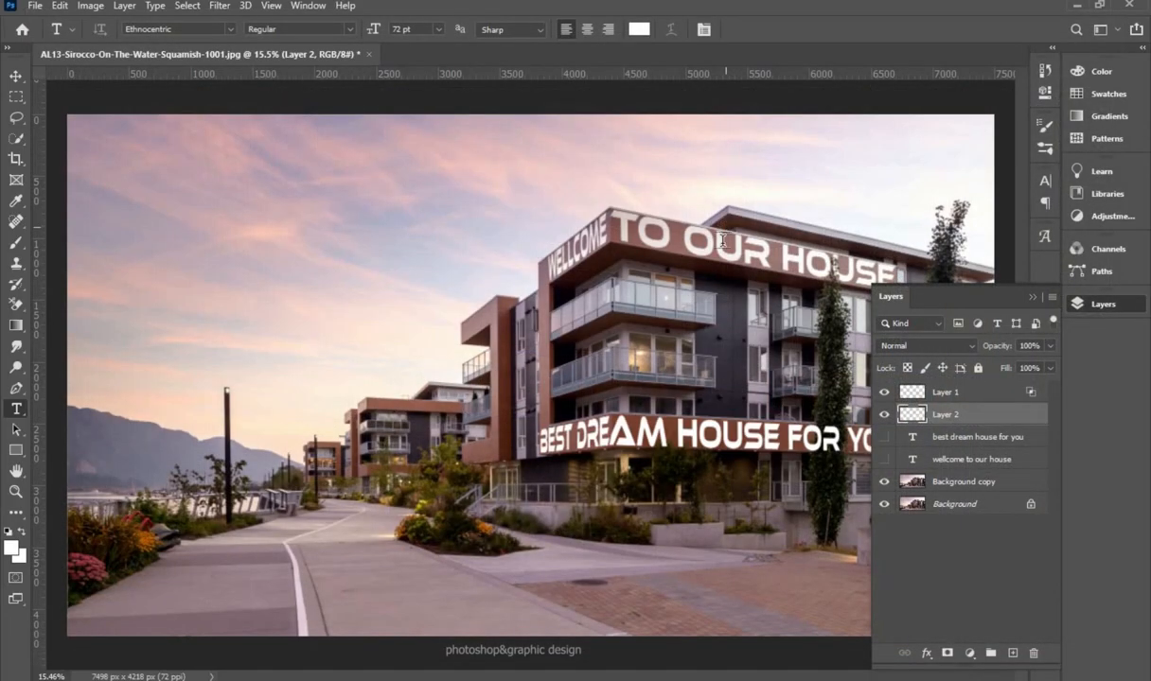
Blend Layer 2 into the brick by splitting its Blend If underlying-layer range to 0/117 for black and 165/255 for white
click(927, 653)
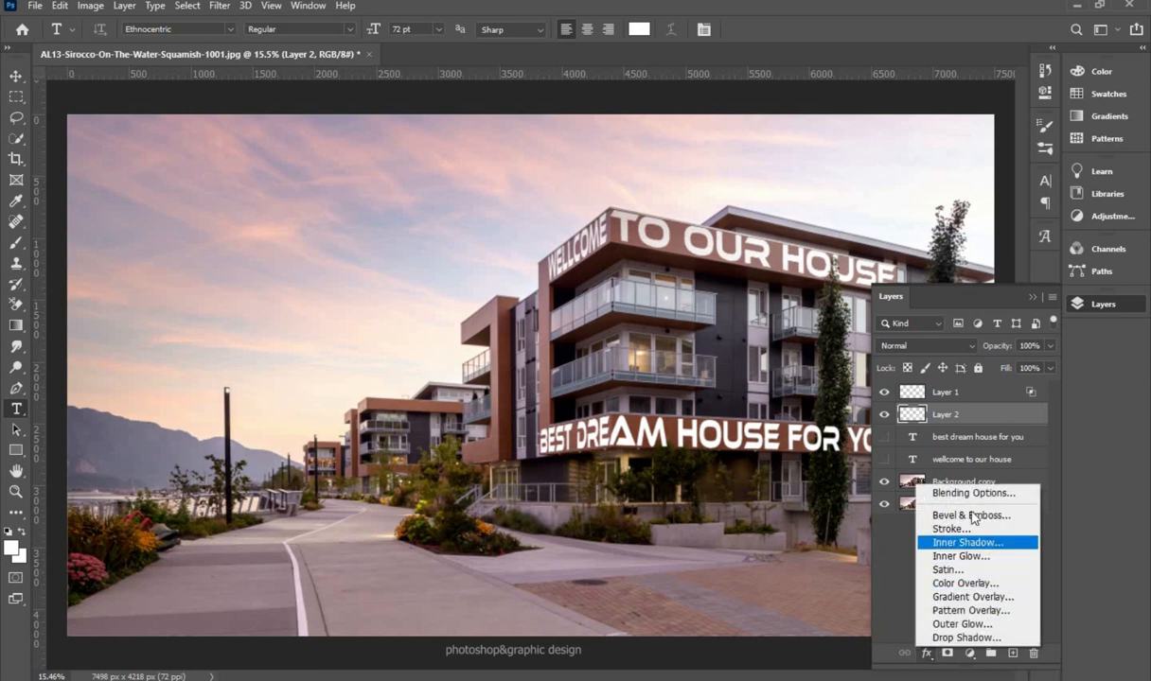
click(974, 494)
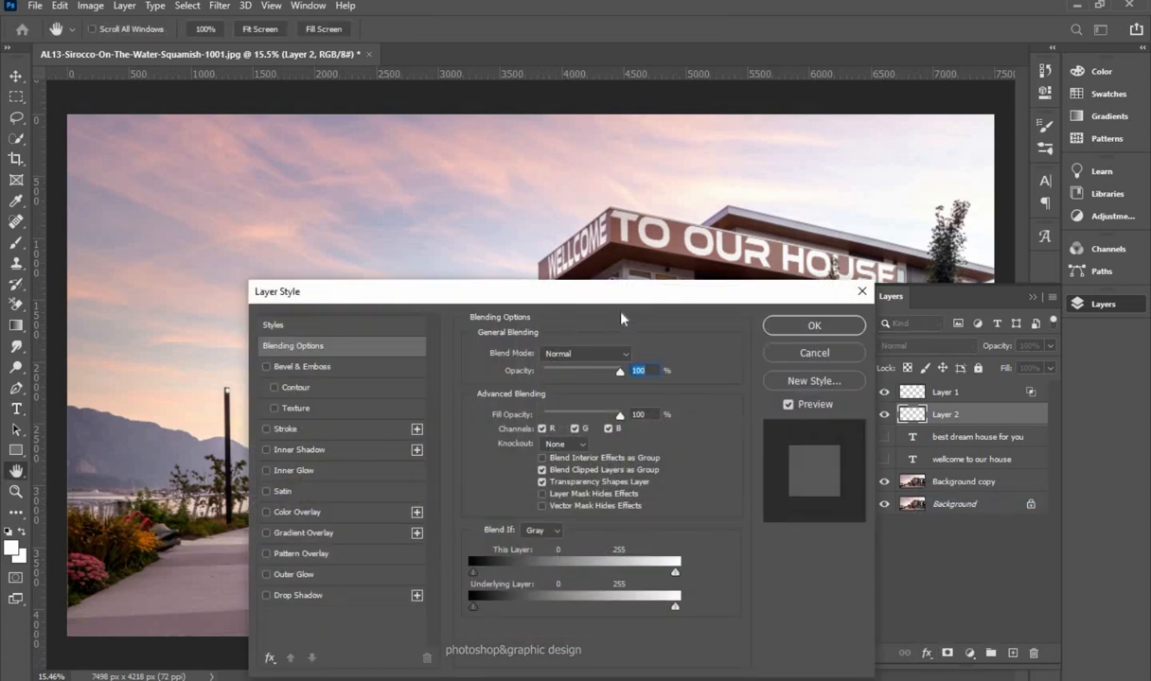
drag(623, 298, 766, 34)
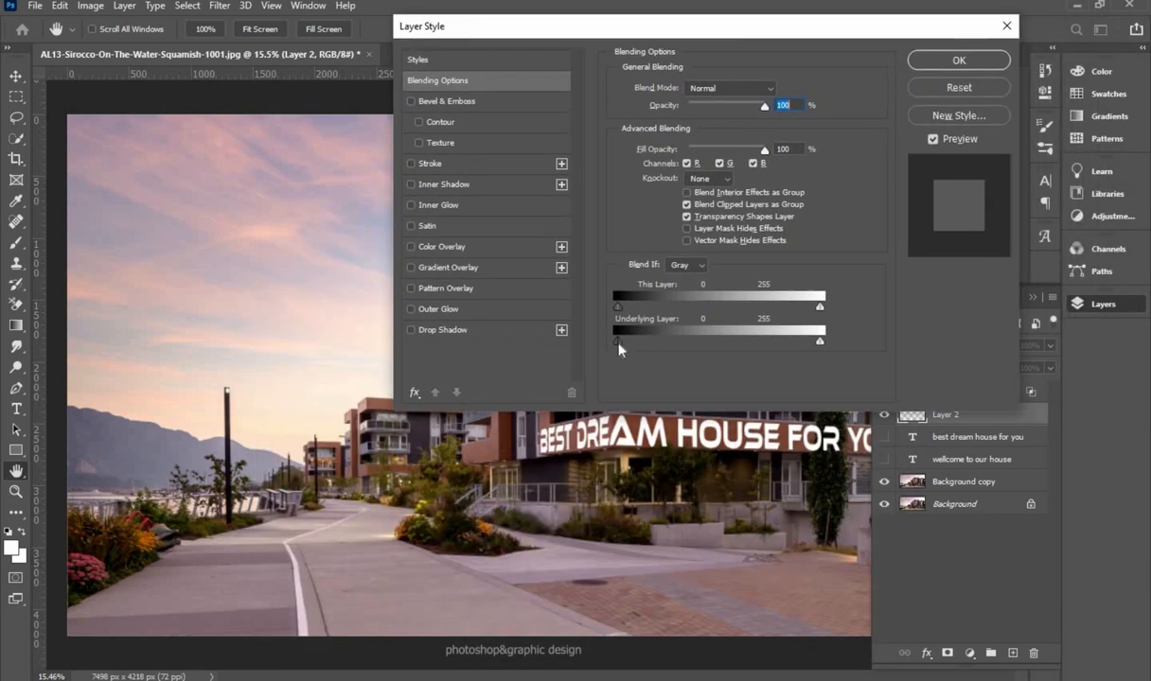
drag(618, 346, 721, 352)
drag(820, 350, 751, 349)
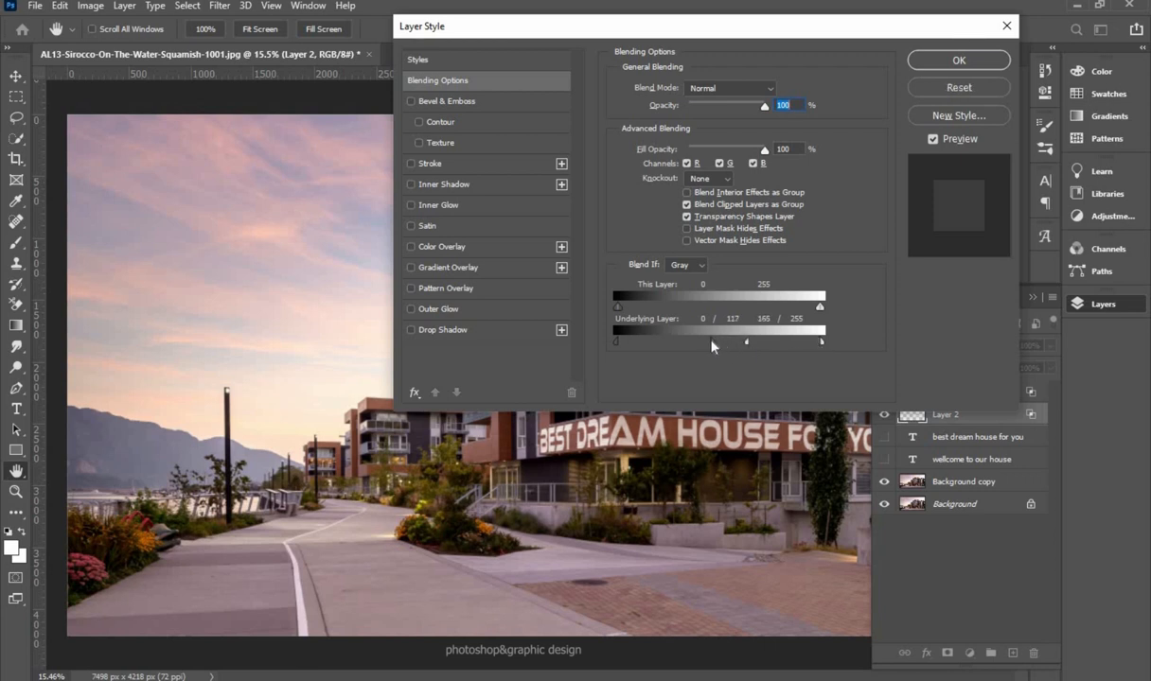
click(959, 62)
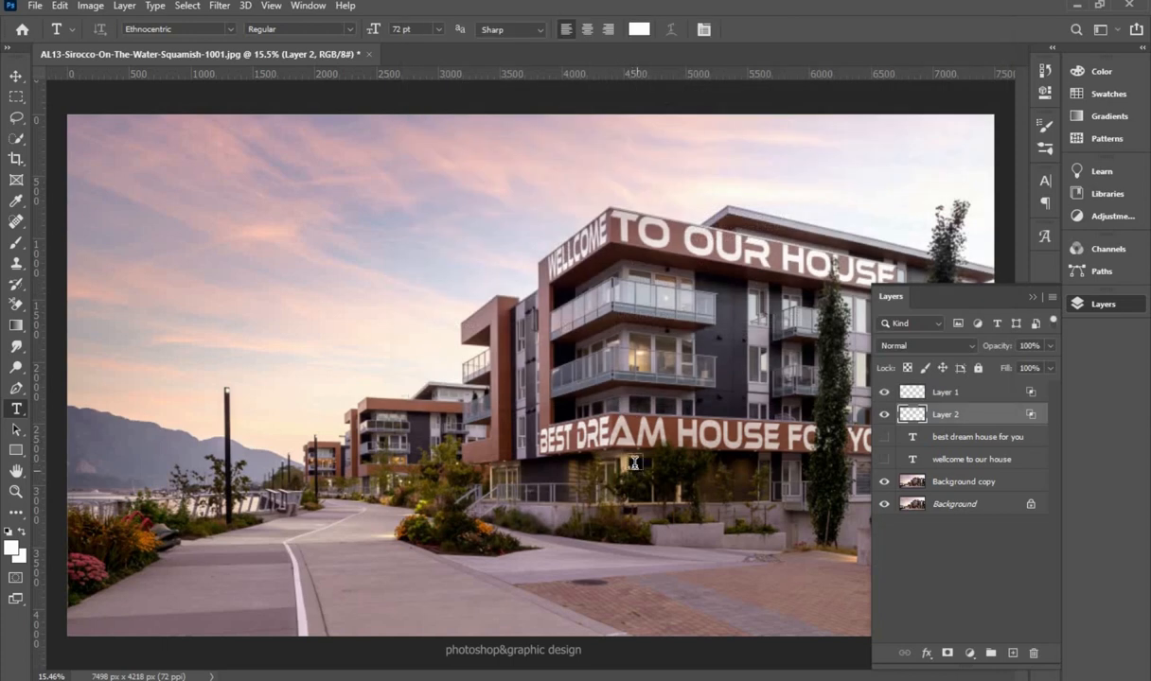
Examine up close how both facade texts blend with the brick texture and the tree leaves, with the layer list collapsed
scroll(587, 417, up, 10)
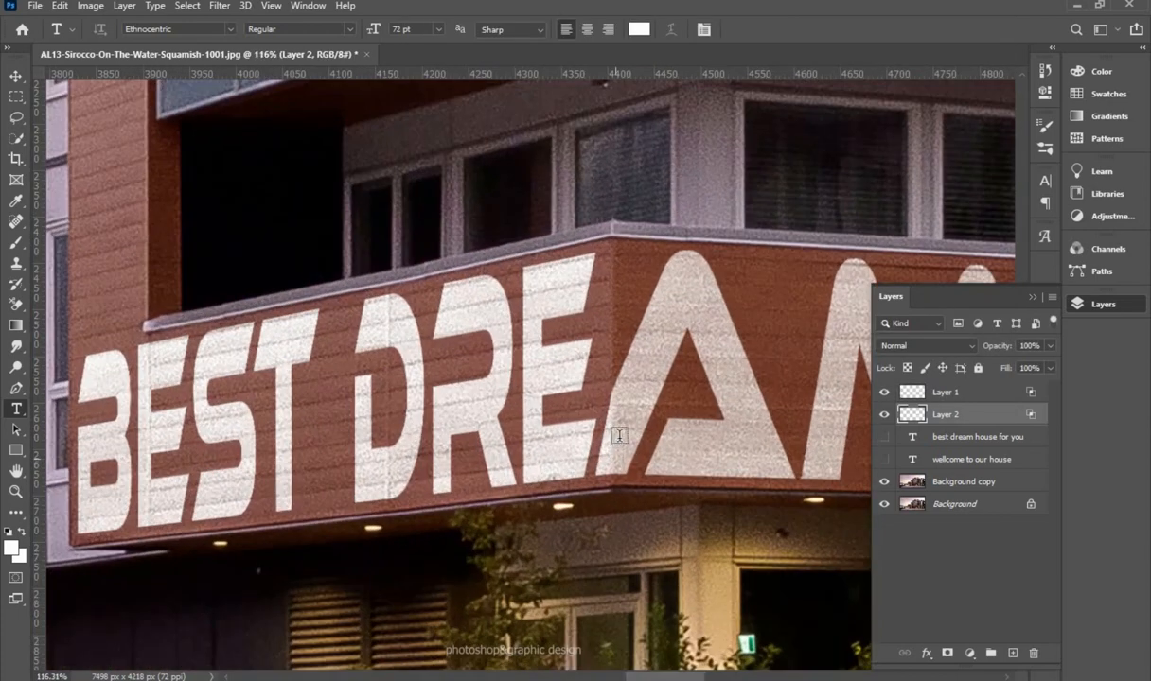
scroll(618, 436, up, 4)
scroll(619, 436, down, 5)
scroll(330, 422, up, 3)
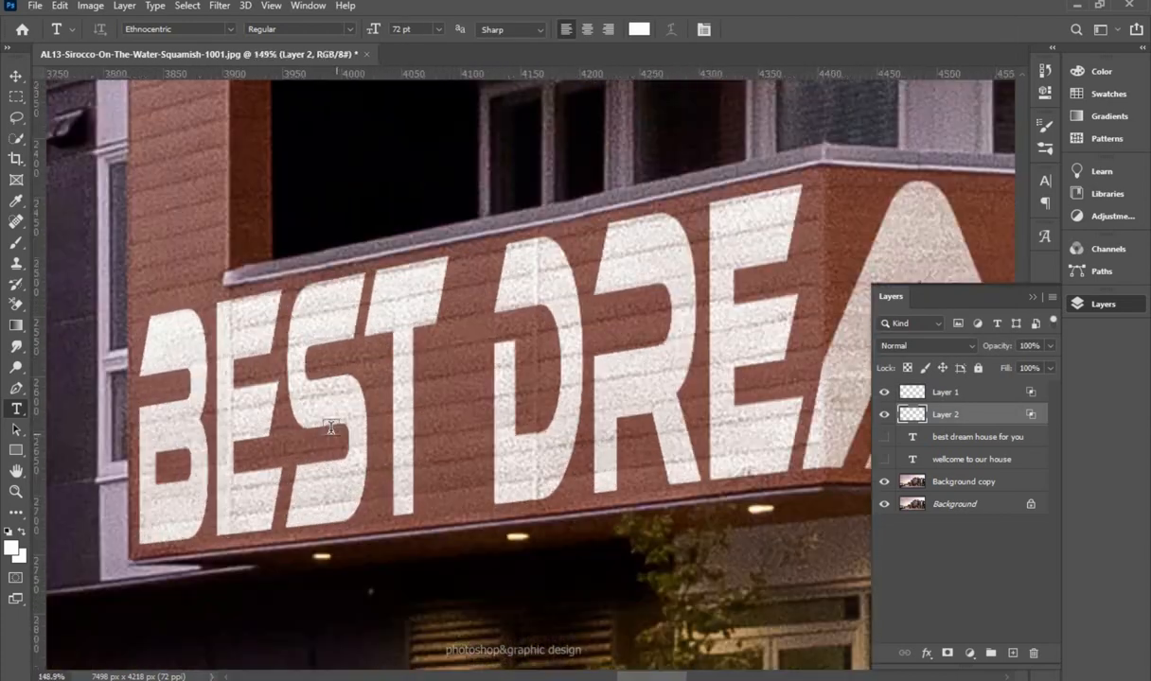
scroll(330, 428, down, 8)
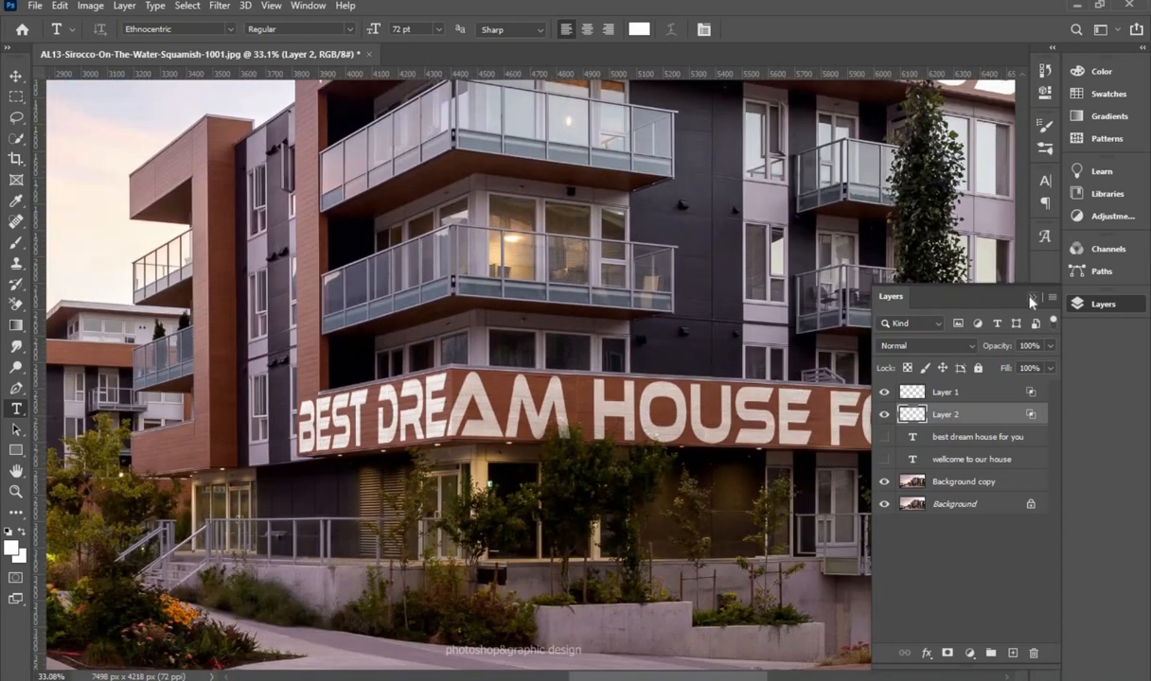
click(1031, 299)
drag(950, 223, 540, 454)
scroll(516, 283, up, 9)
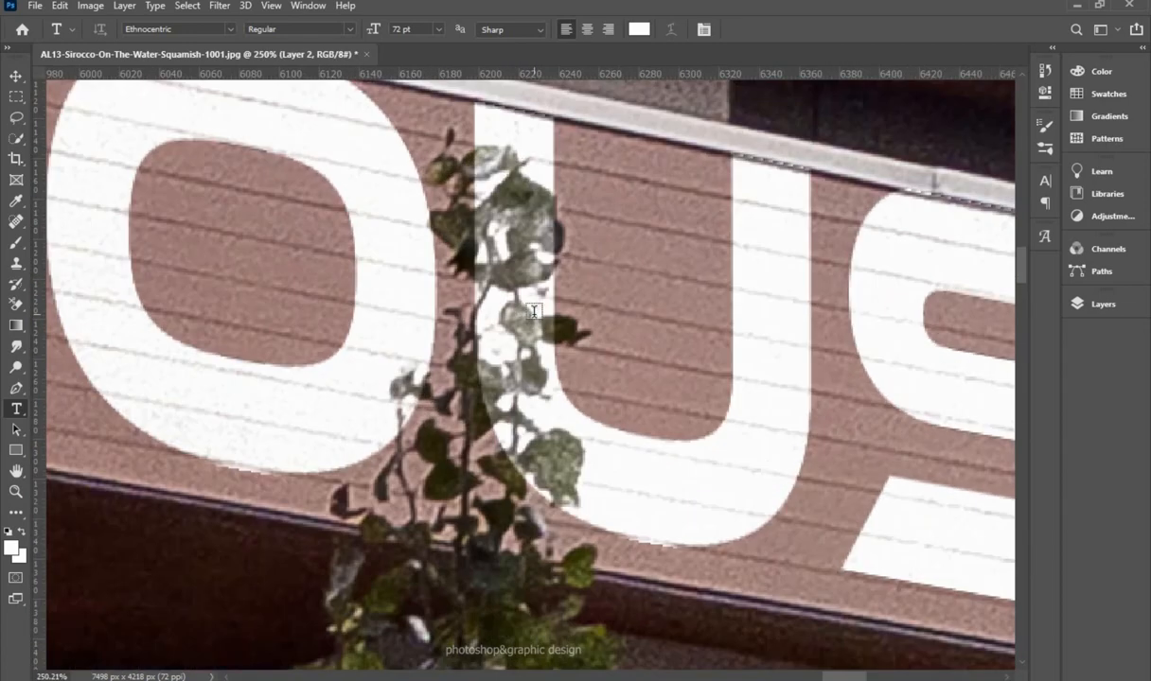
scroll(533, 312, down, 10)
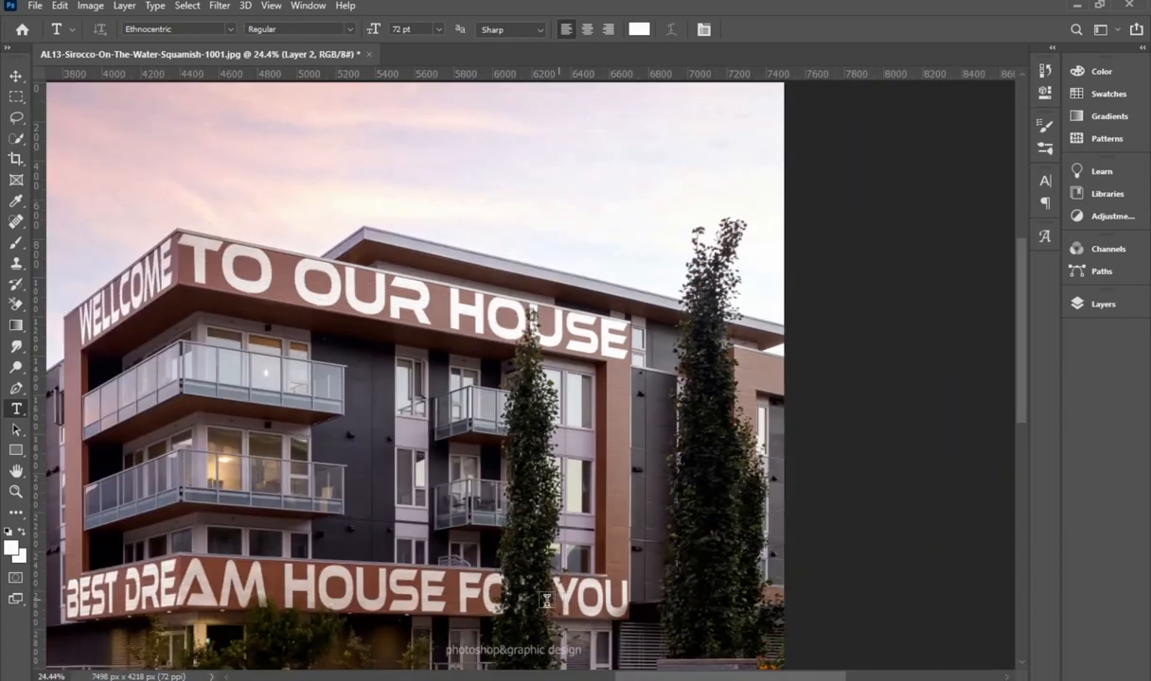